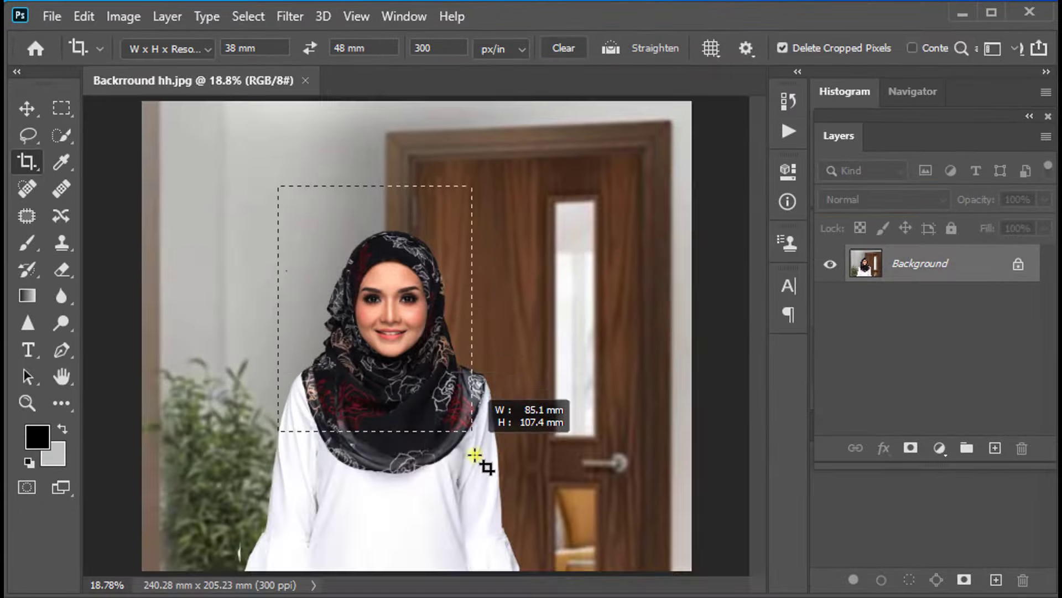
Commit the preview crop and brighten the portrait with a raised Curves point.
key("Return")
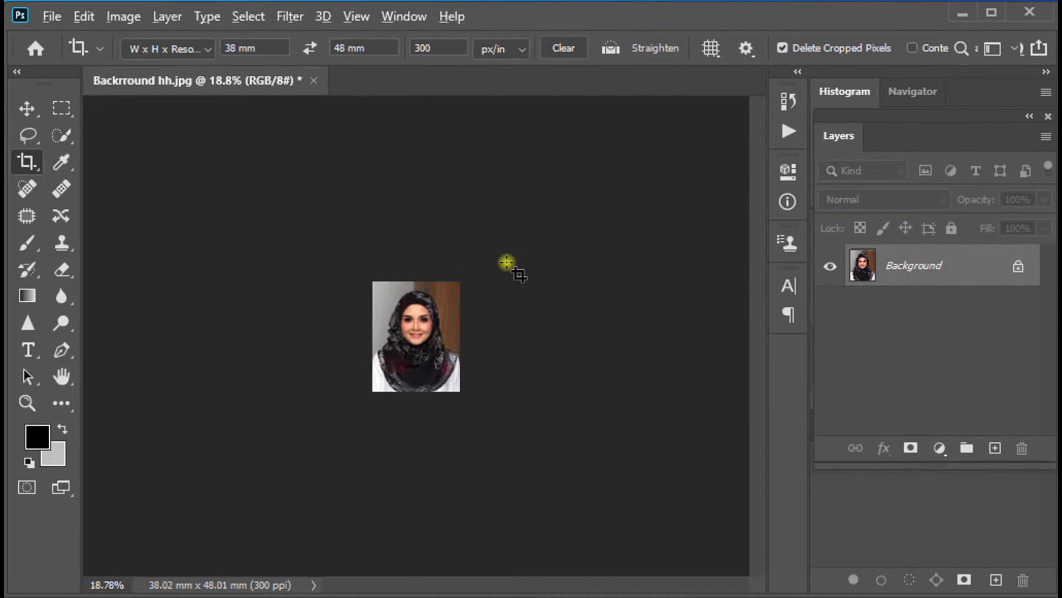
key("ctrl+0")
left_click(862, 349)
left_click_drag(862, 350, 847, 346)
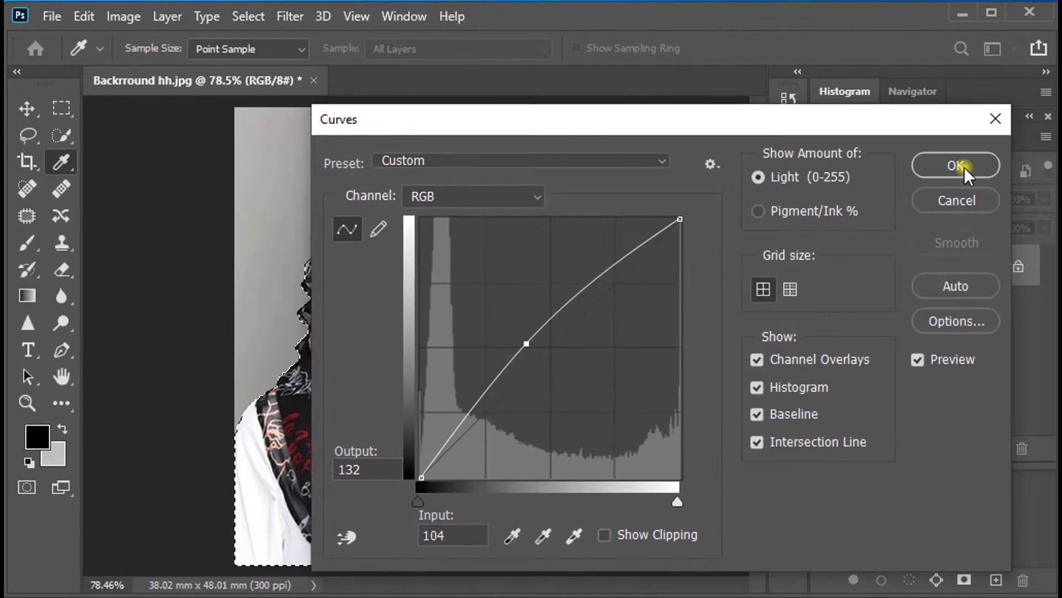
left_click(957, 166)
Tone the reds with Selective Color, magenta to -17 and black reduced.
left_click(193, 23)
left_click(365, 383)
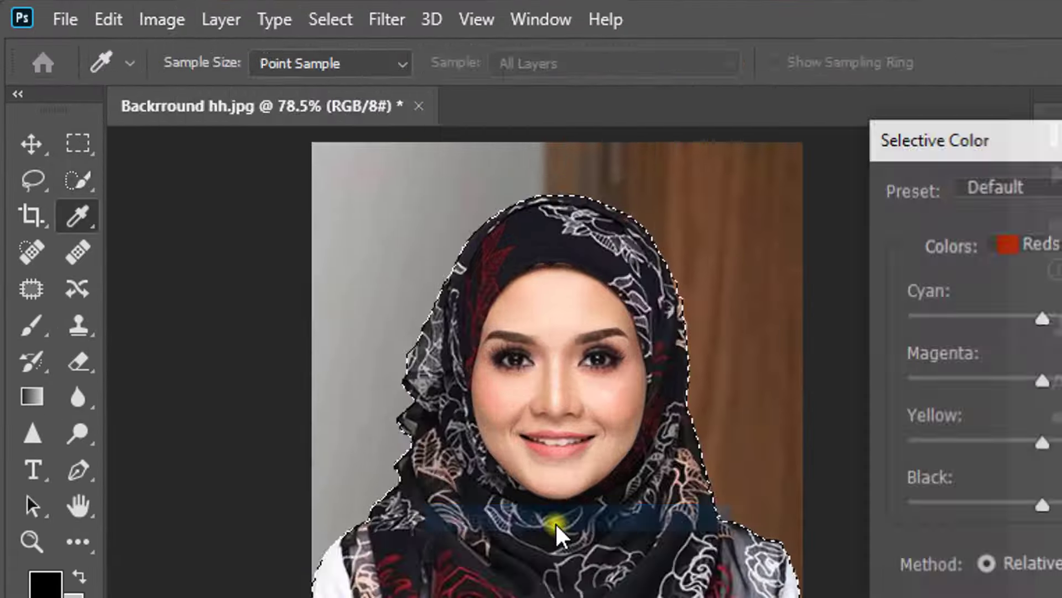
left_click_drag(775, 376, 769, 379)
left_click_drag(774, 283, 763, 281)
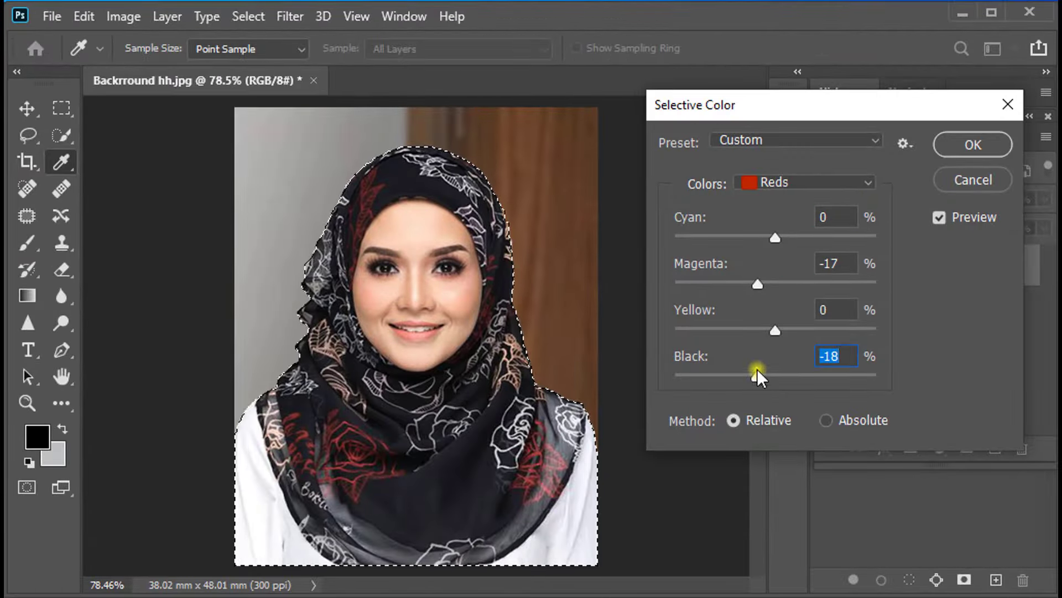
key("Return")
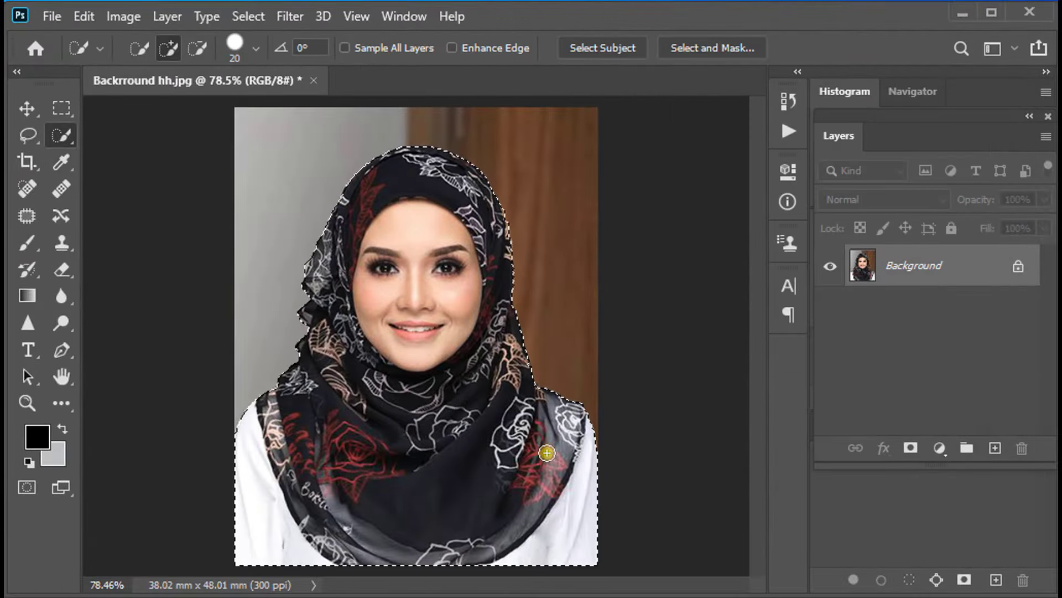
Set Levels midtones to 1.23 with deeper shadows, then fill the background blue and deselect.
key("ctrl+l")
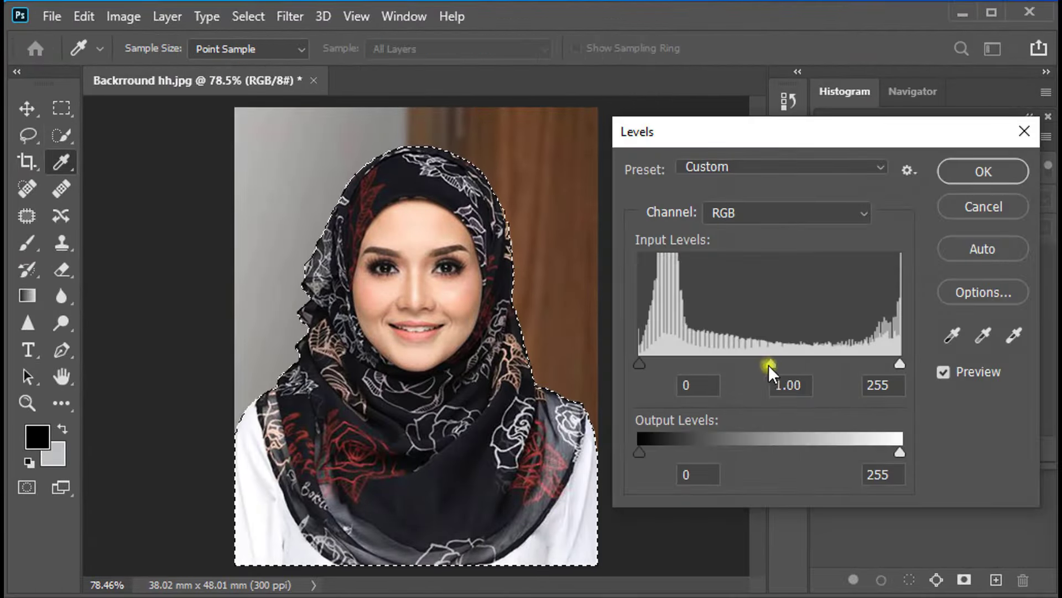
left_click_drag(770, 364, 752, 364)
left_click_drag(639, 363, 652, 364)
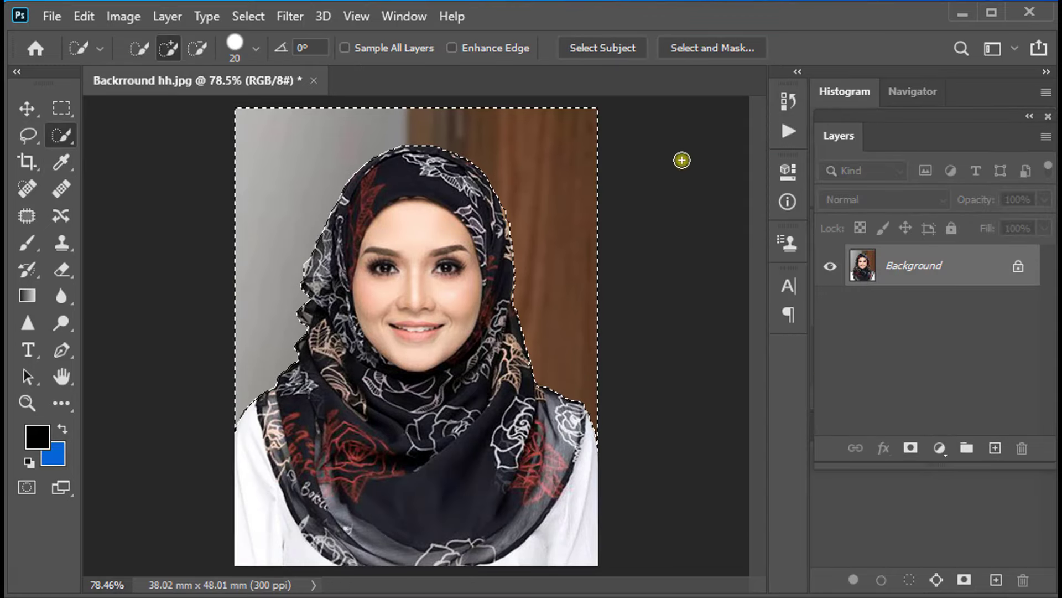
key("ctrl+BackSpace")
key("ctrl+d")
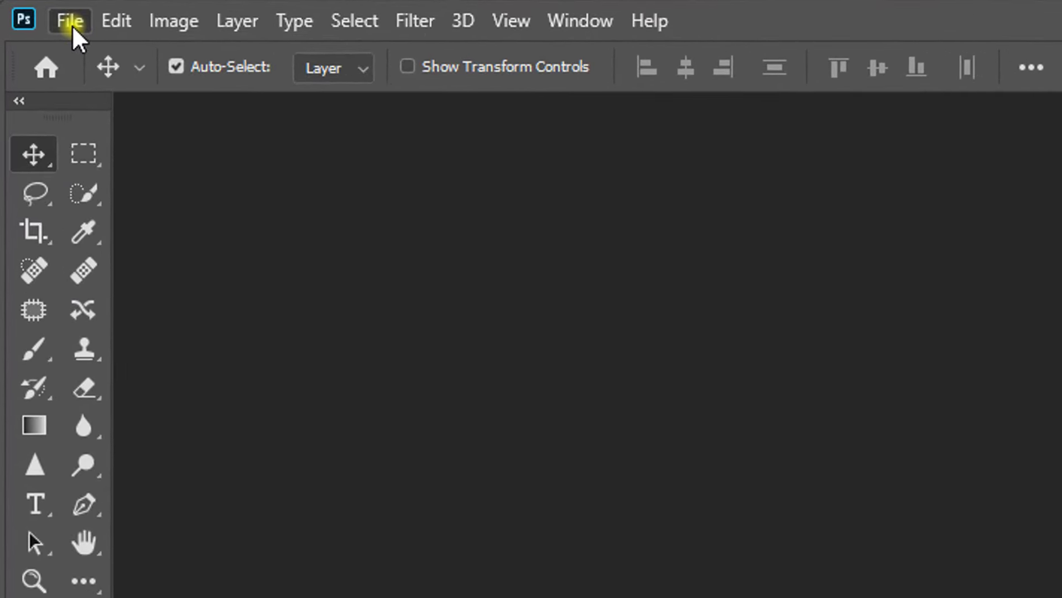
Open the photo Backrround hh.jpg from New folder (3).
left_click(50, 16)
left_click(92, 78)
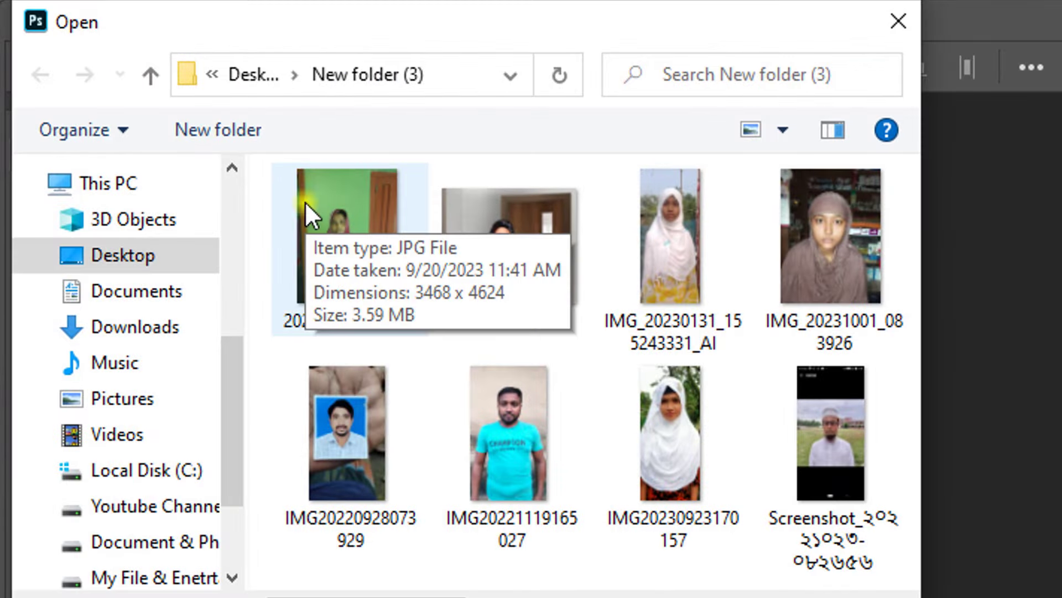
left_click(501, 257)
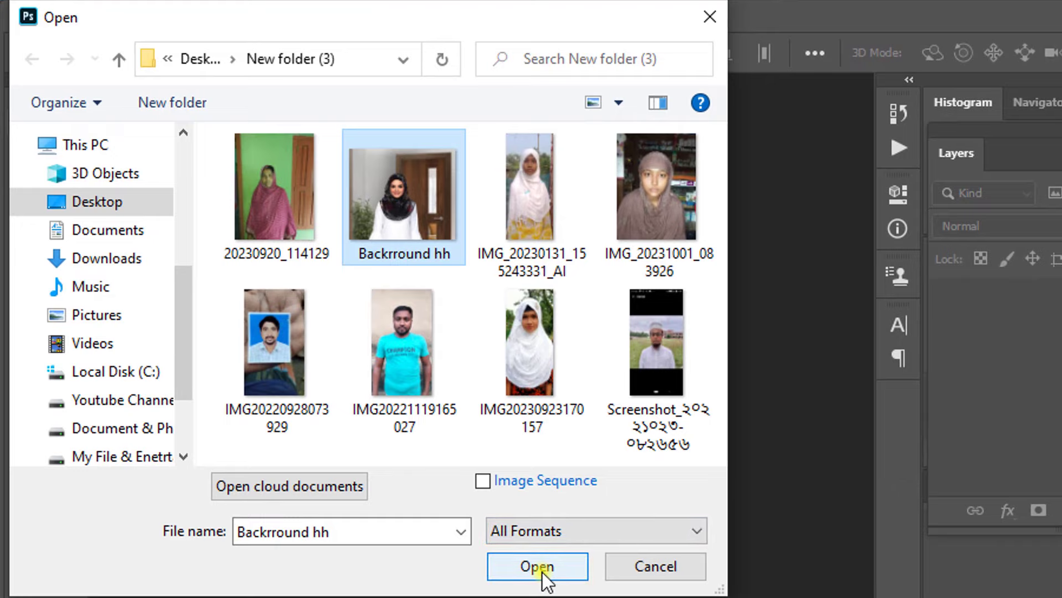
left_click(542, 572)
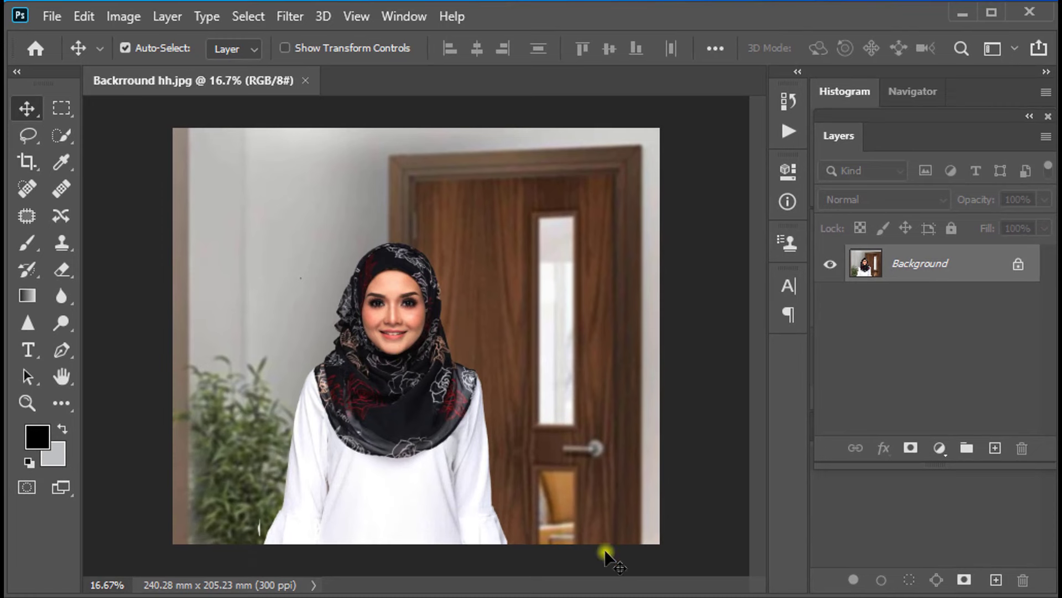
Set the Crop tool to W x H x Resolution: 38 mm by 48 mm at 300 px/in.
key("c")
scroll(415, 338, "up", 1)
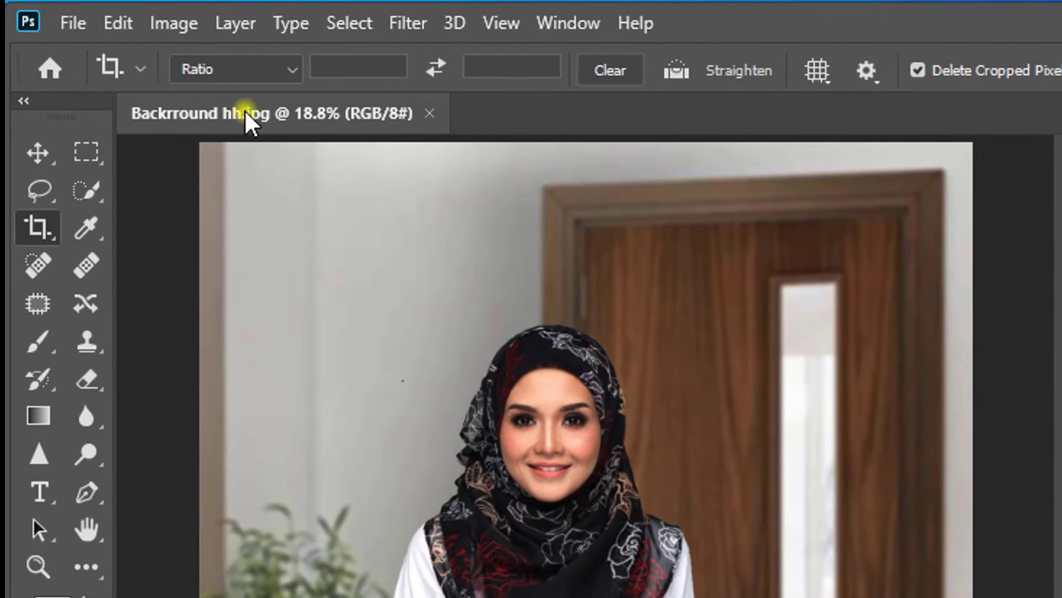
left_click(286, 72)
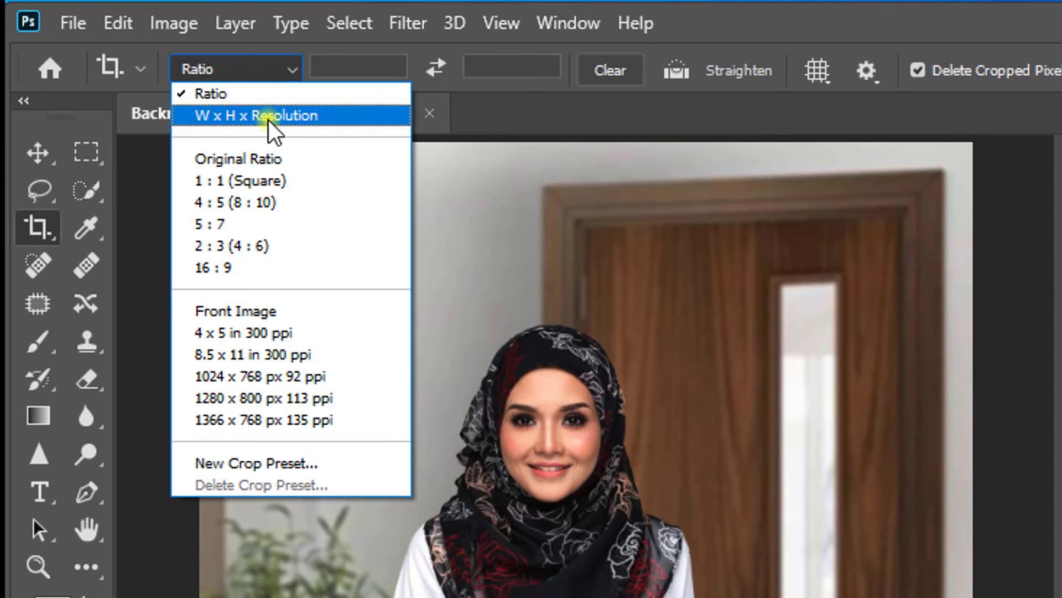
left_click(288, 116)
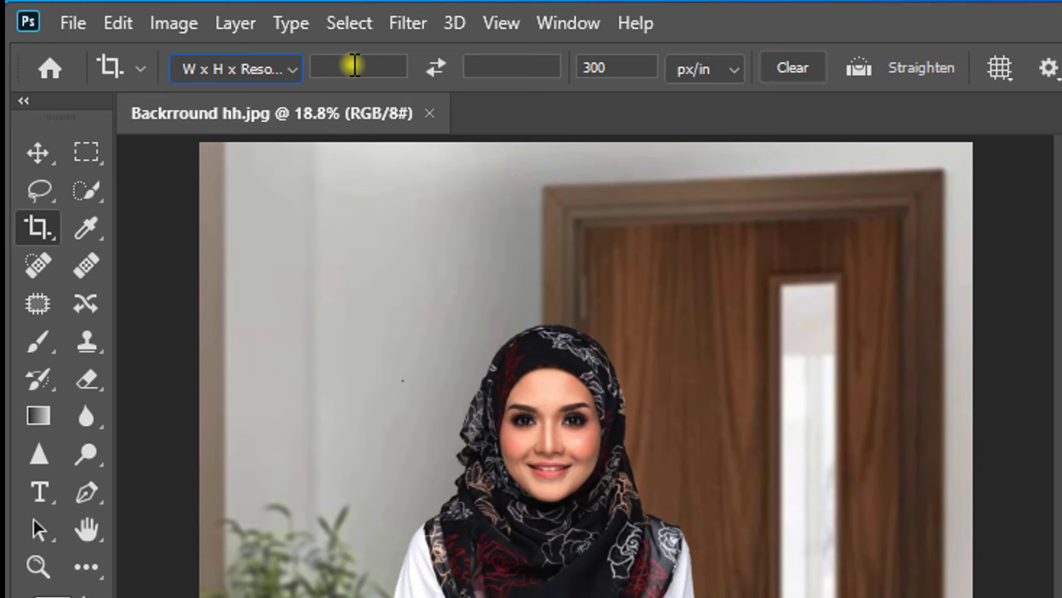
left_click(355, 66)
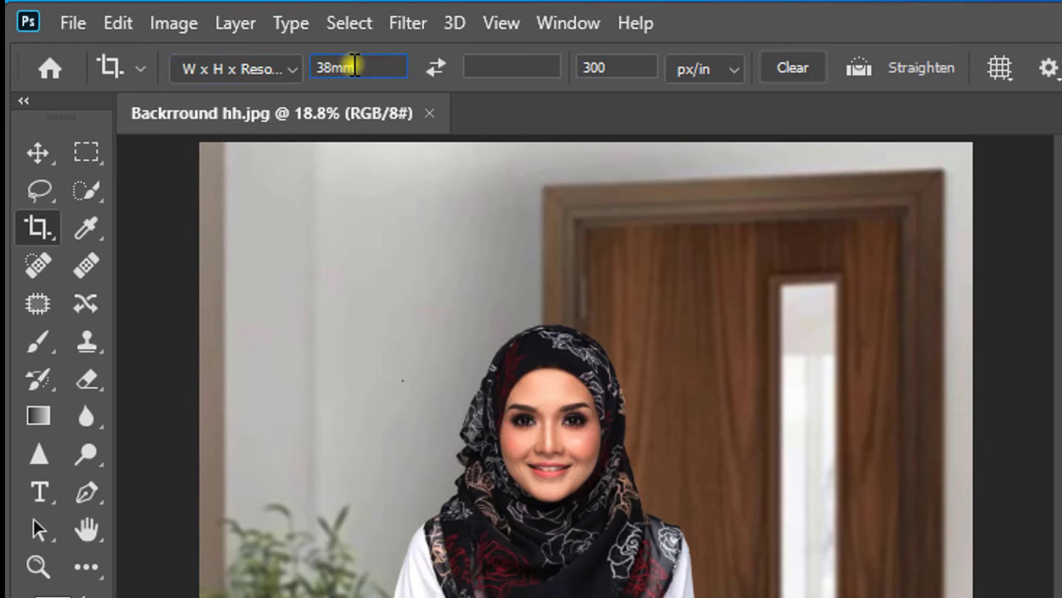
left_click(509, 67)
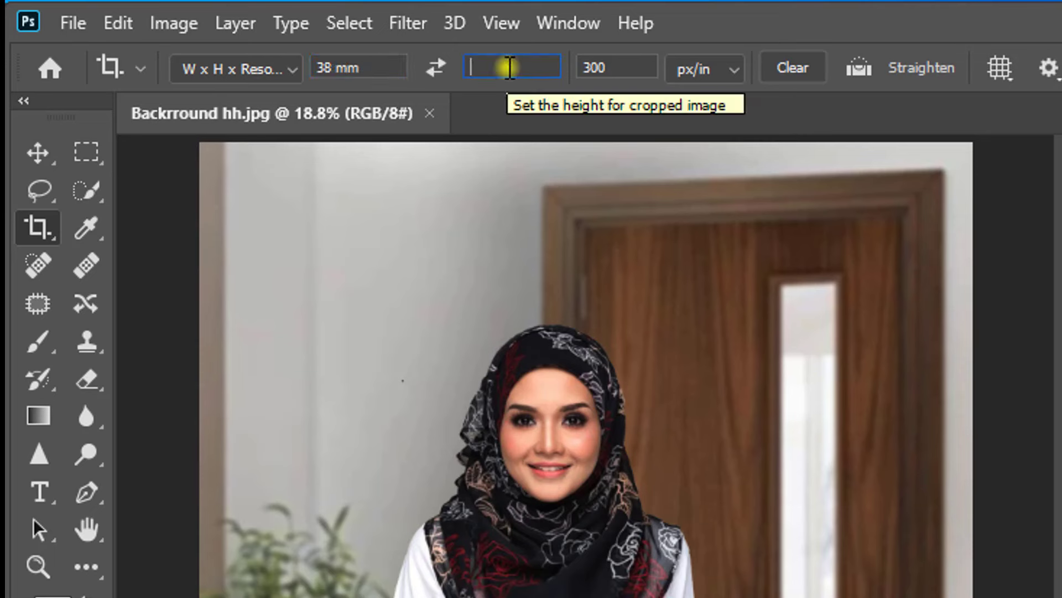
type("48mm")
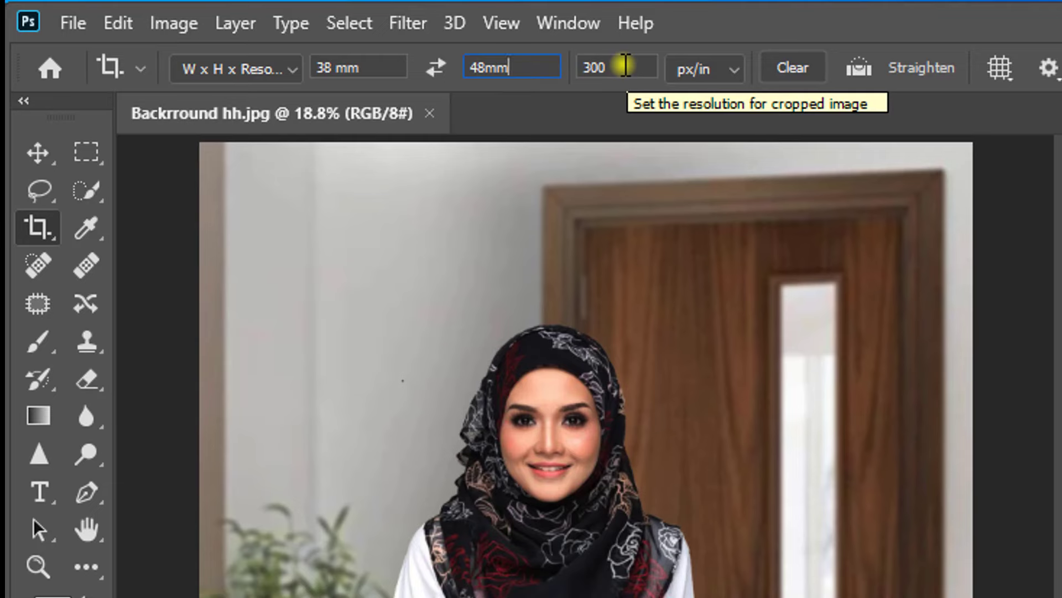
left_click_drag(622, 66, 588, 69)
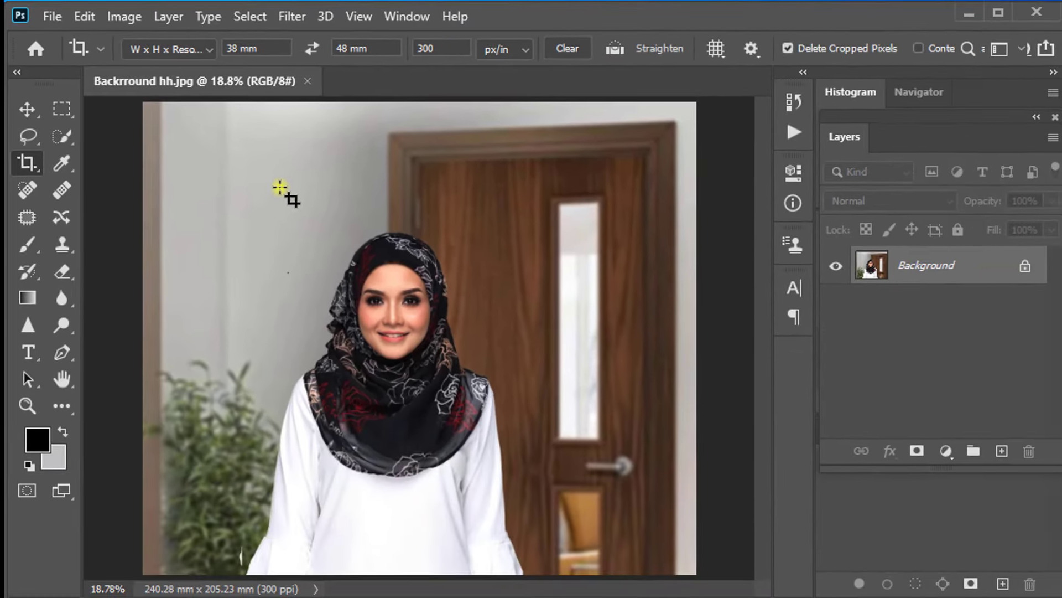
Crop the photo to the woman's head and shoulders at 38.02 × 48.01 mm, then zoom in.
mouse_move(279, 187)
left_mouse_down()
mouse_move(484, 476)
mouse_move(497, 465)
left_mouse_up()
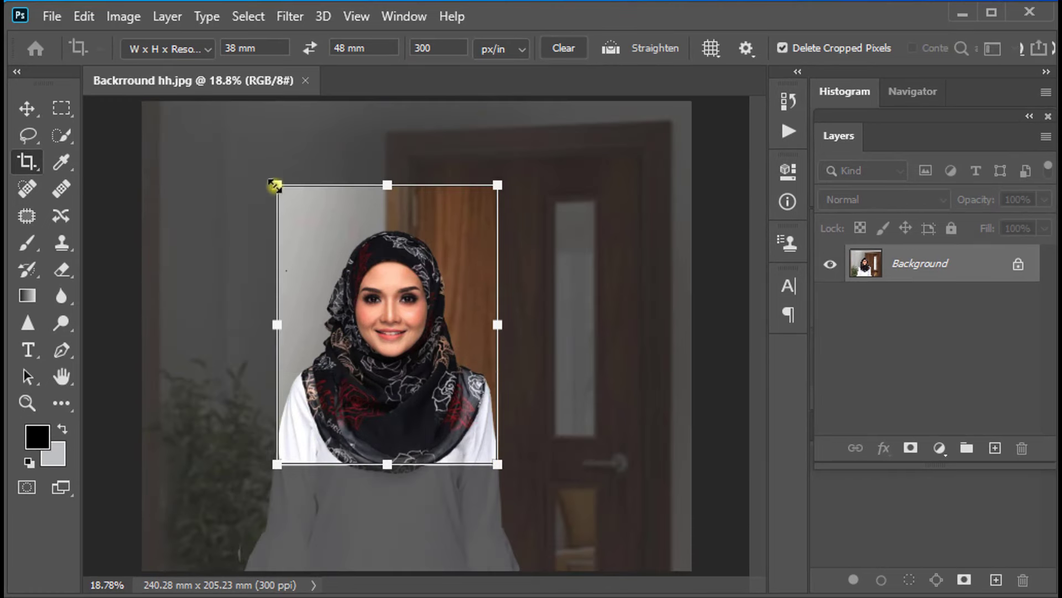
left_click_drag(275, 186, 291, 204)
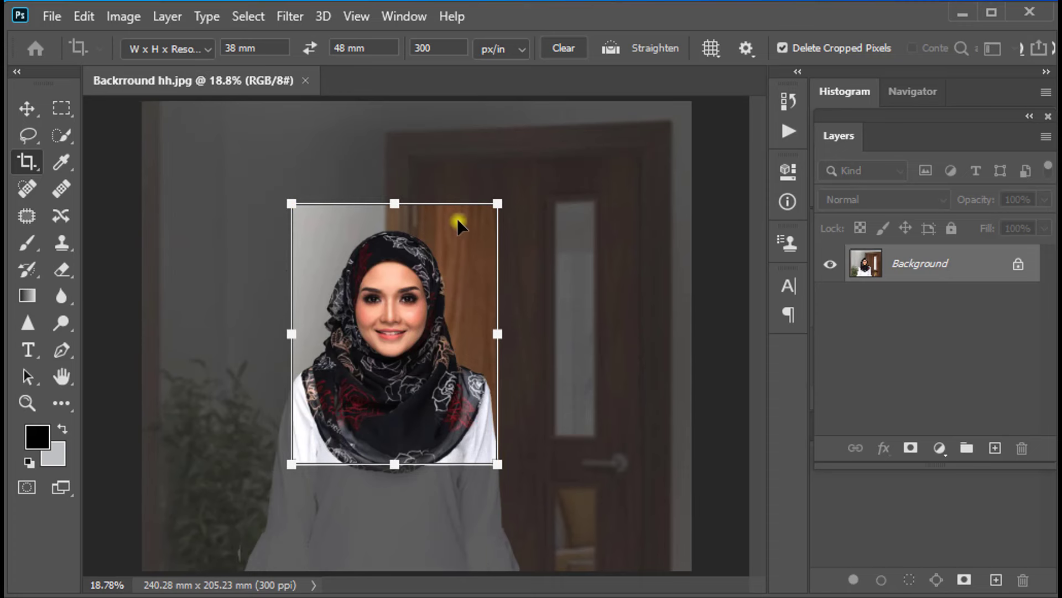
left_click_drag(498, 204, 491, 210)
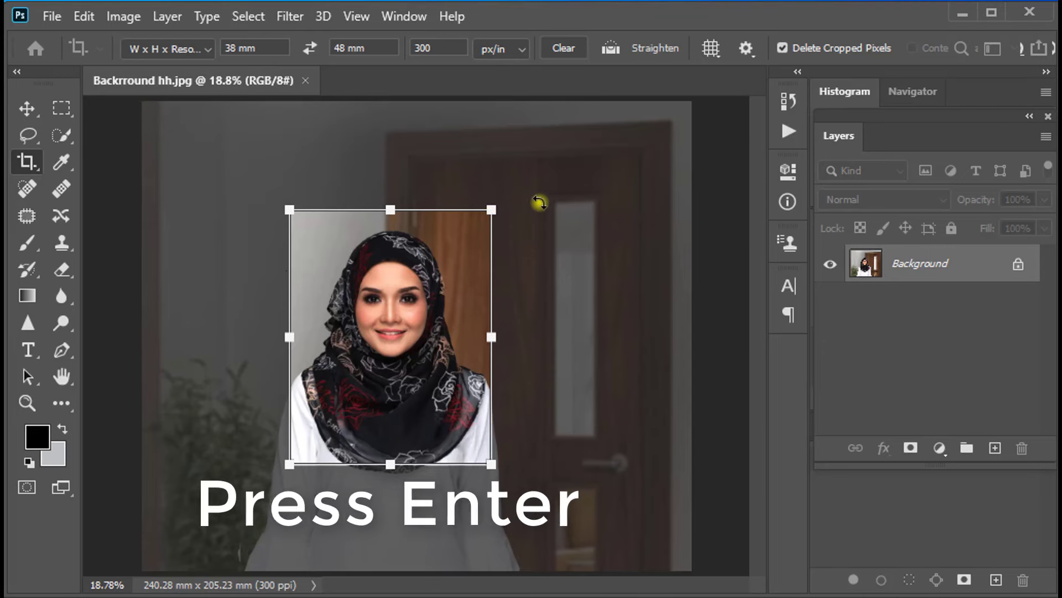
key("Return")
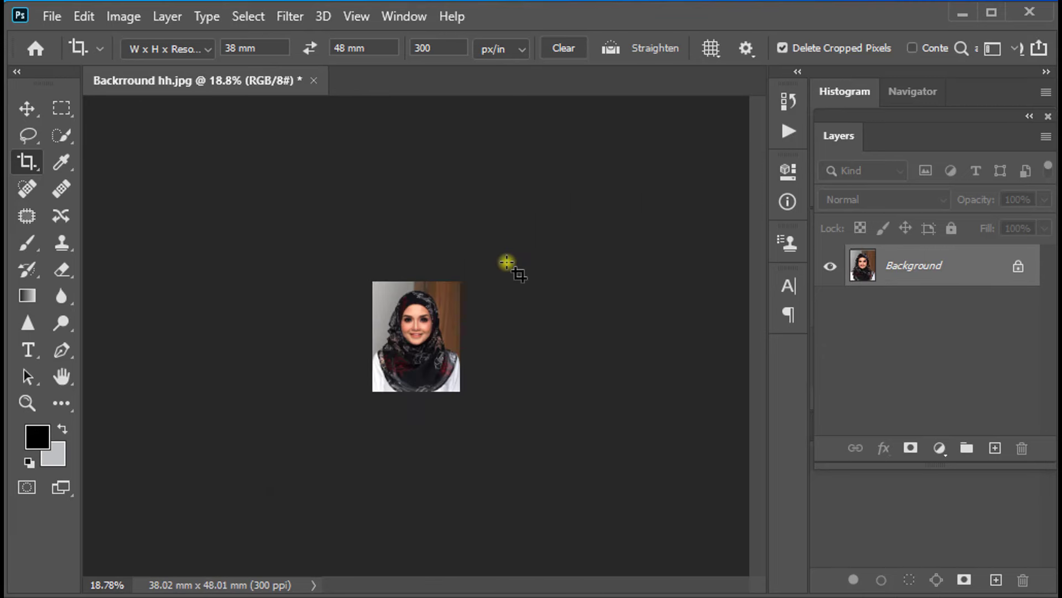
scroll(506, 263, "down", 1)
scroll(507, 264, "up", 3)
scroll(508, 267, "up", 1)
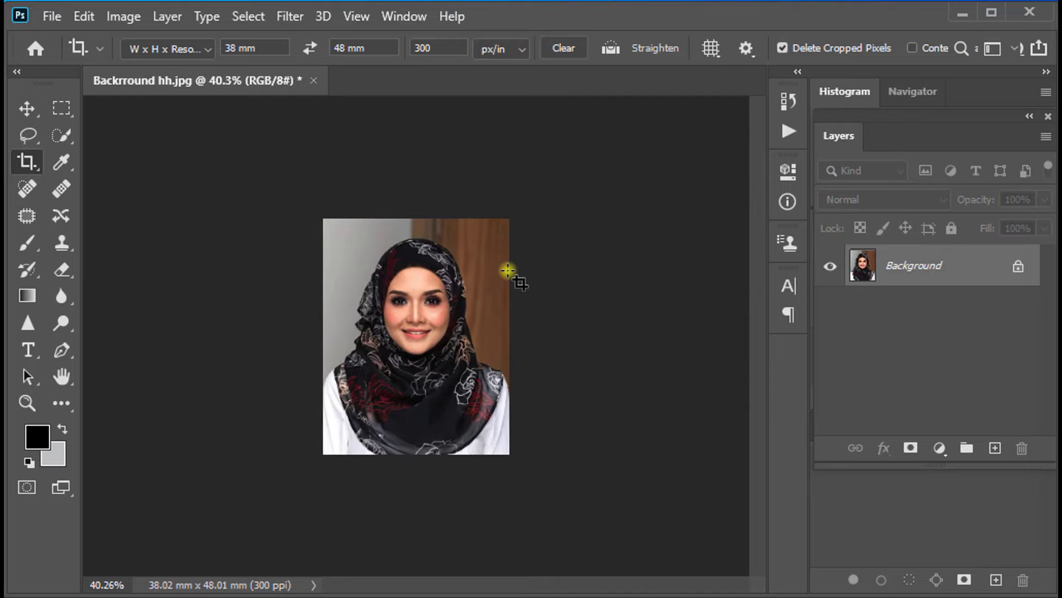
scroll(508, 270, "up", 2)
scroll(508, 270, "up", 1)
scroll(508, 270, "up", 1)
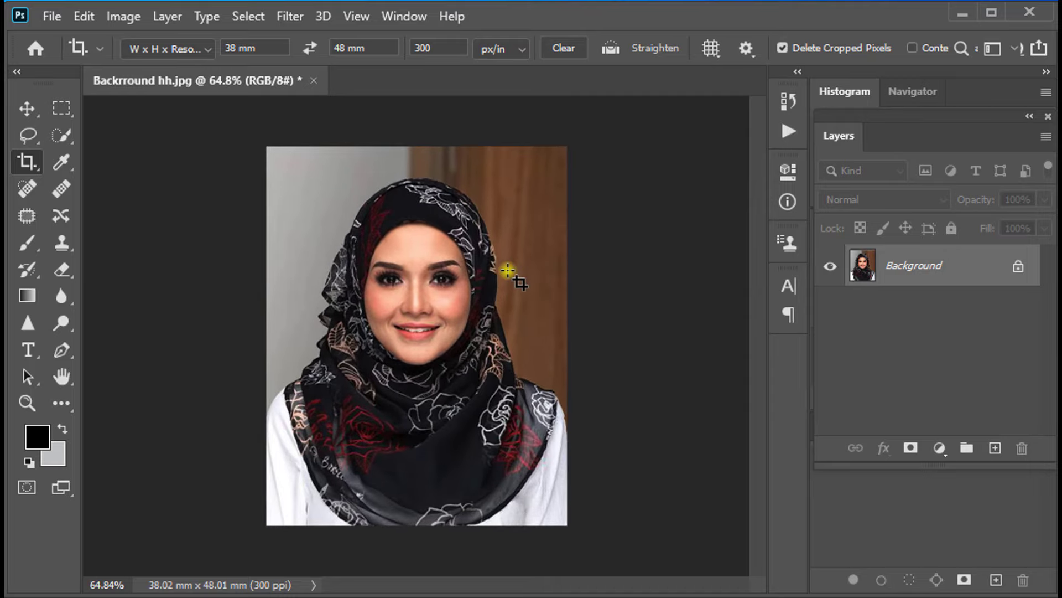
scroll(508, 270, "up", 1)
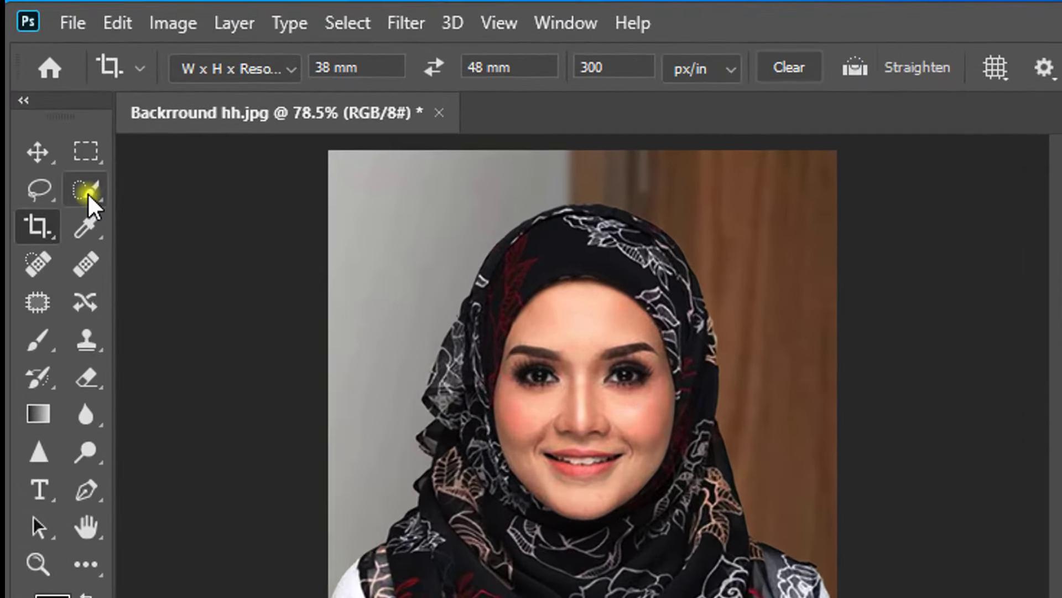
Select the woman with Quick Selection, subtracting the background along her right edge.
left_click(86, 197)
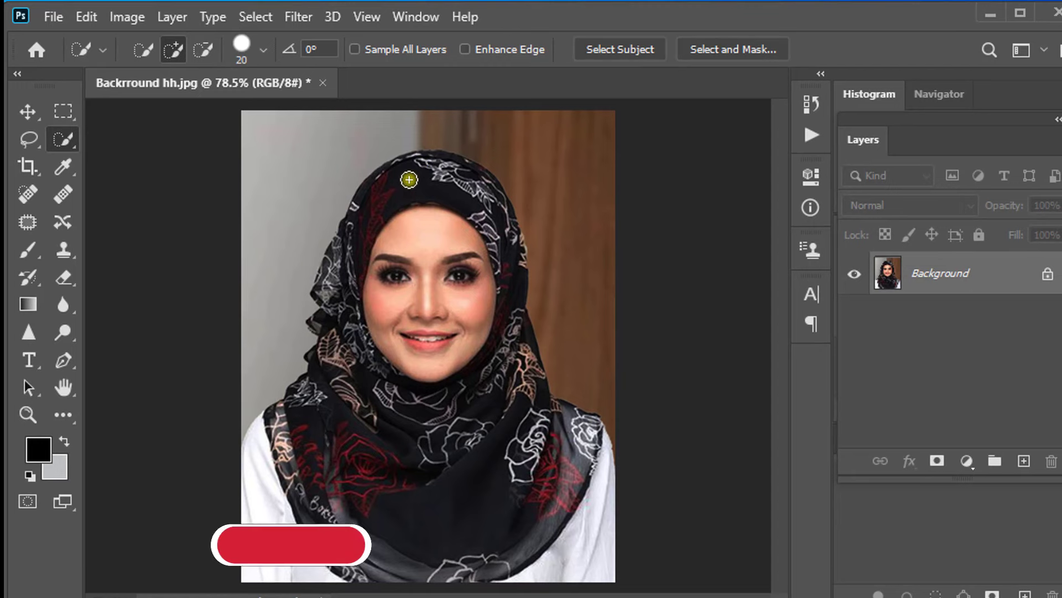
mouse_move(396, 168)
left_mouse_down()
mouse_move(344, 268)
mouse_move(321, 363)
mouse_move(429, 522)
mouse_move(382, 196)
mouse_move(474, 194)
mouse_move(519, 430)
mouse_move(380, 303)
mouse_move(465, 166)
mouse_move(498, 213)
mouse_move(460, 238)
left_mouse_up()
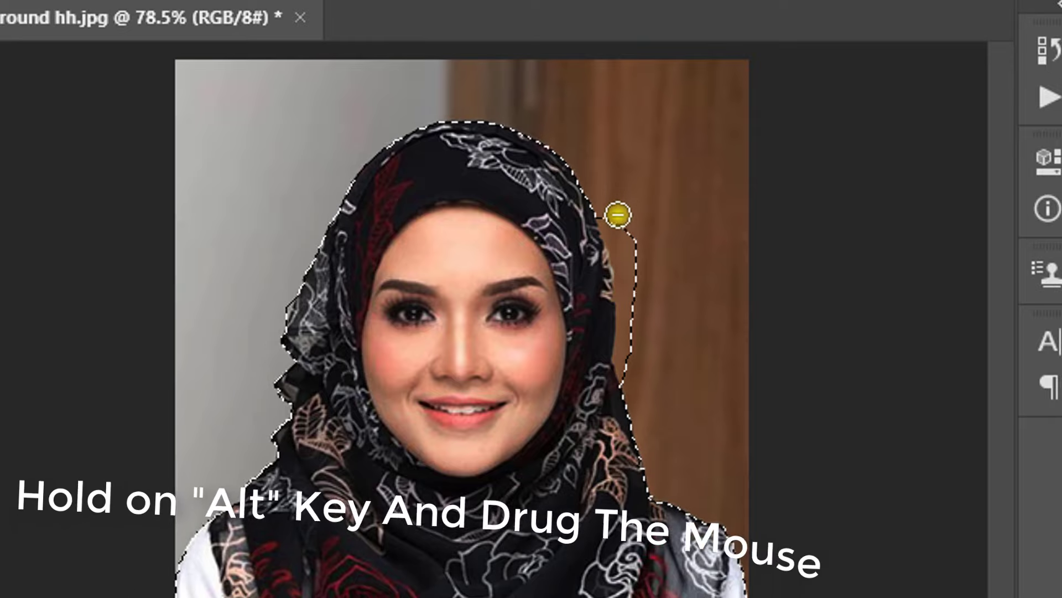
key("alt")
left_click_drag(623, 236, 629, 349)
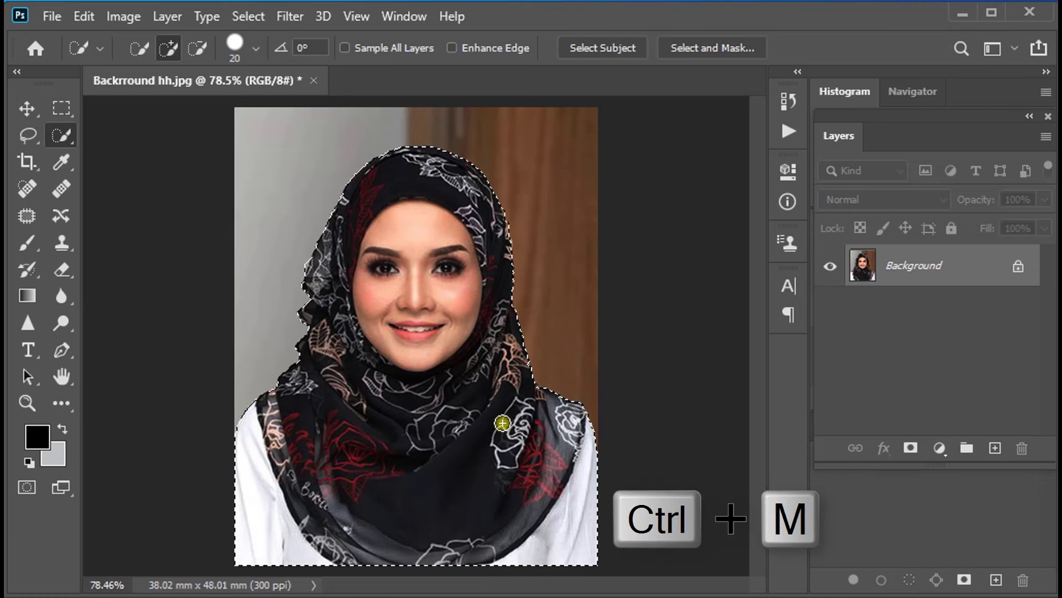
Brighten the selected woman with a Curves point lifting input 104 to output 132.
key("ctrl+m")
left_click_drag(664, 111, 815, 123)
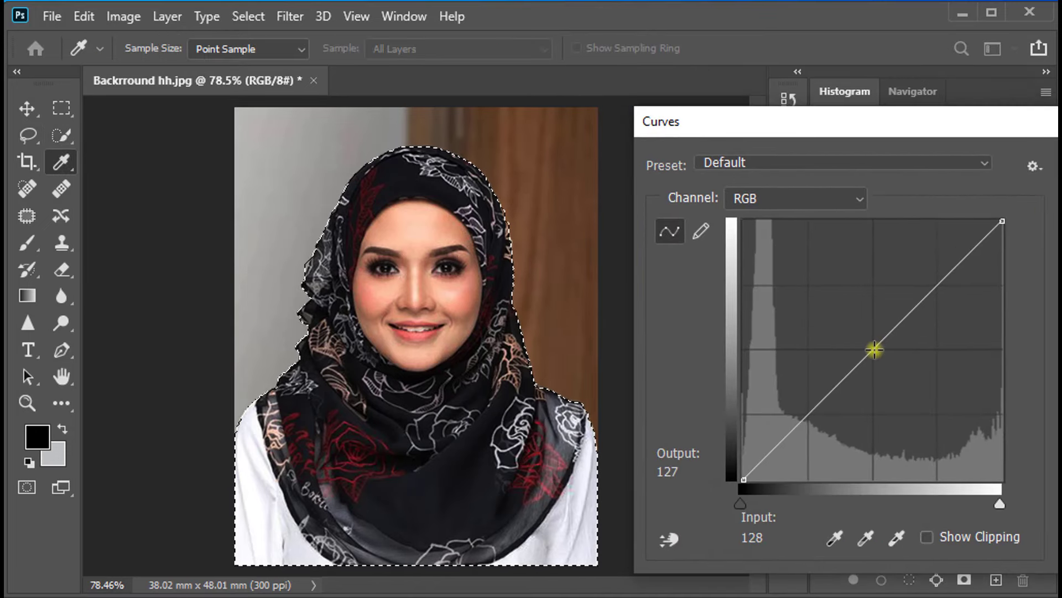
left_click_drag(874, 349, 853, 345)
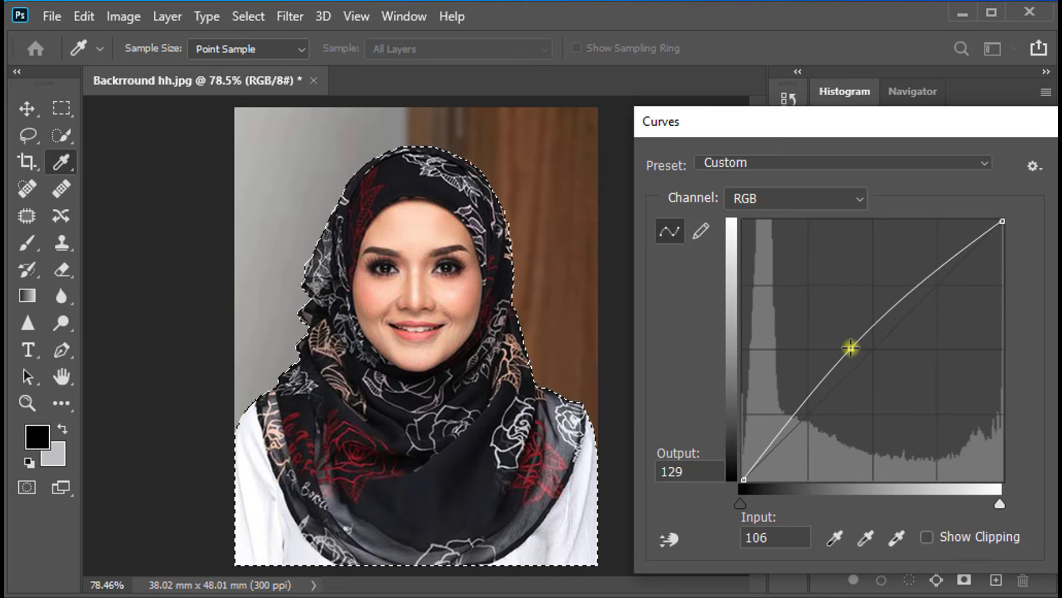
left_click_drag(851, 348, 848, 345)
mouse_move(909, 127)
left_mouse_down()
mouse_move(757, 136)
mouse_move(590, 125)
left_mouse_up()
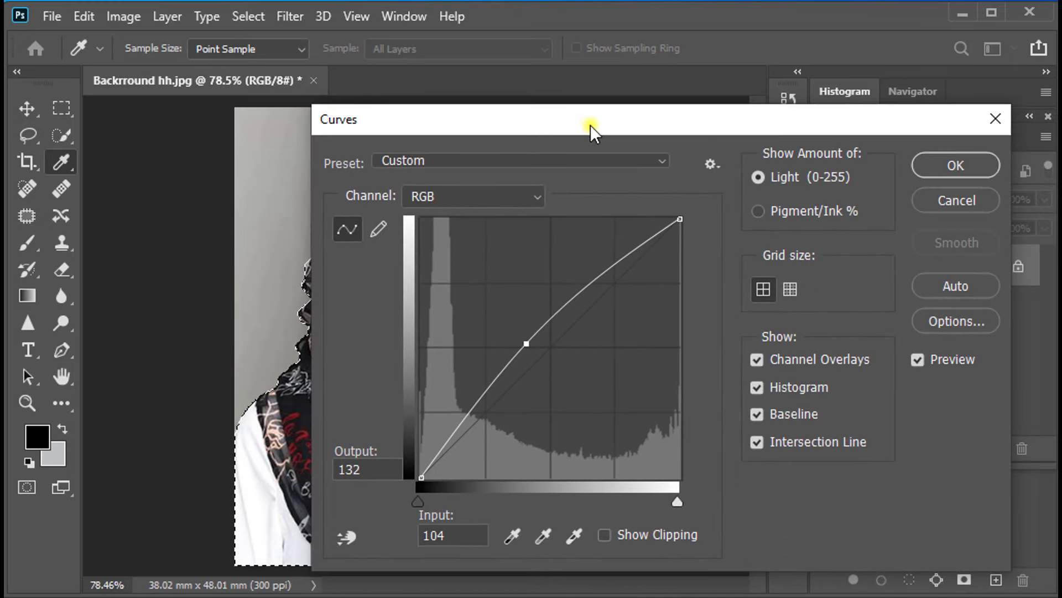
left_click(955, 166)
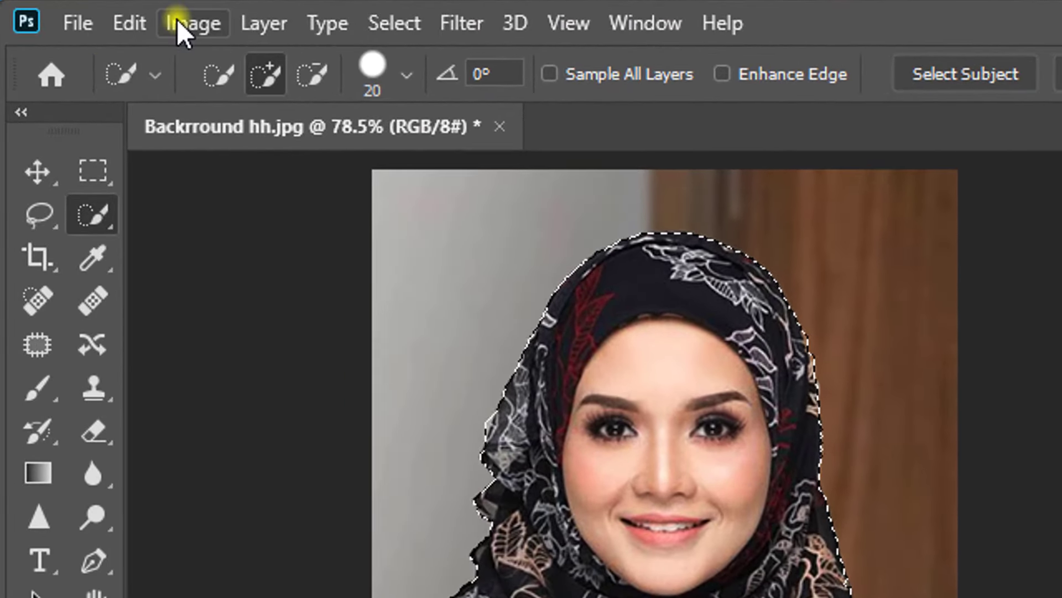
Apply Selective Color to the reds with magenta -17 and black -18.
left_click(178, 22)
mouse_move(205, 92)
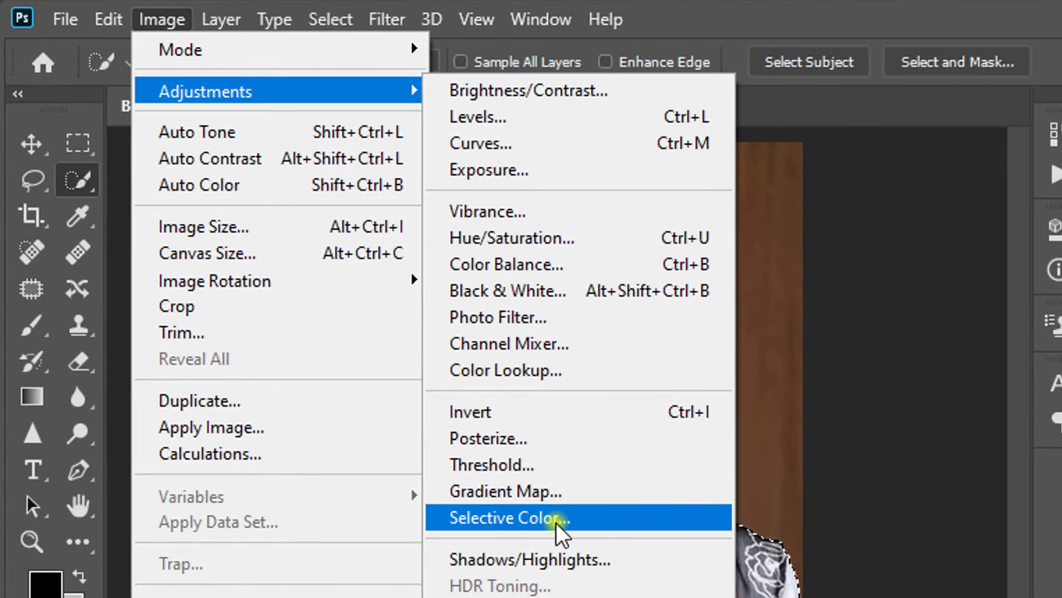
left_click(556, 523)
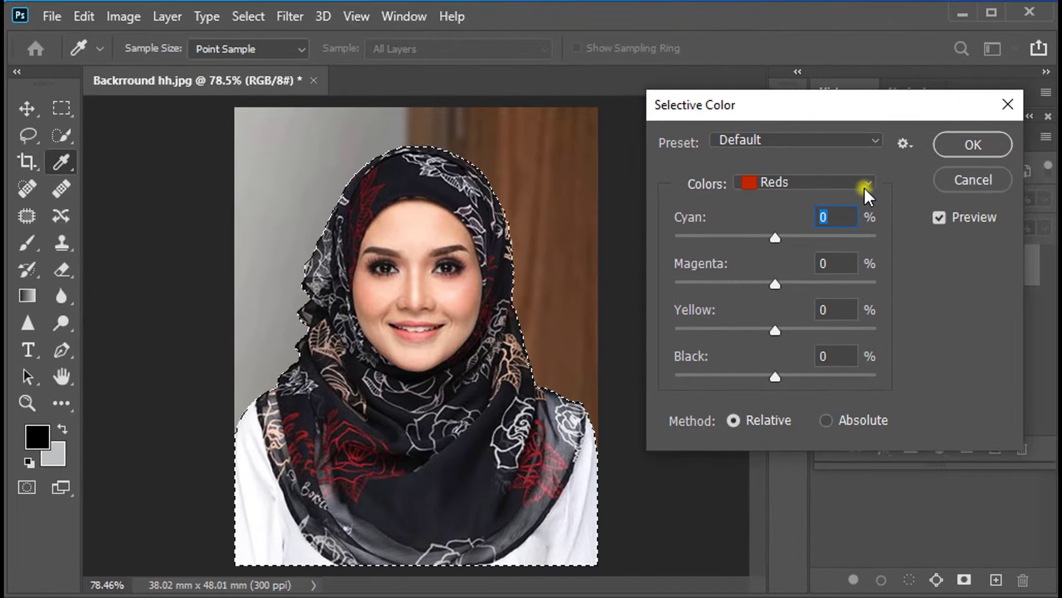
left_click_drag(776, 377, 758, 378)
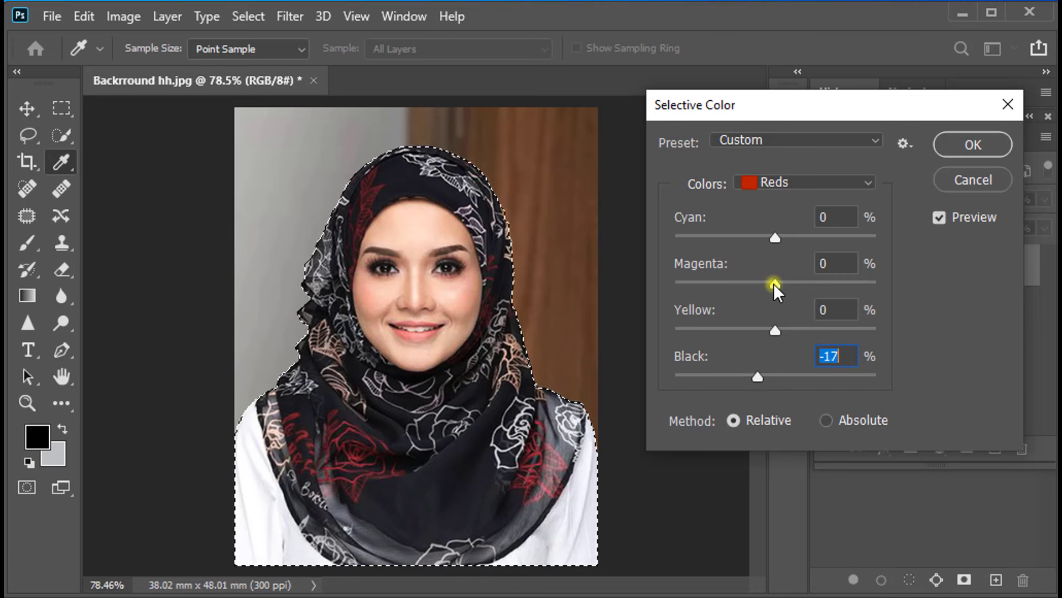
left_click_drag(773, 283, 758, 284)
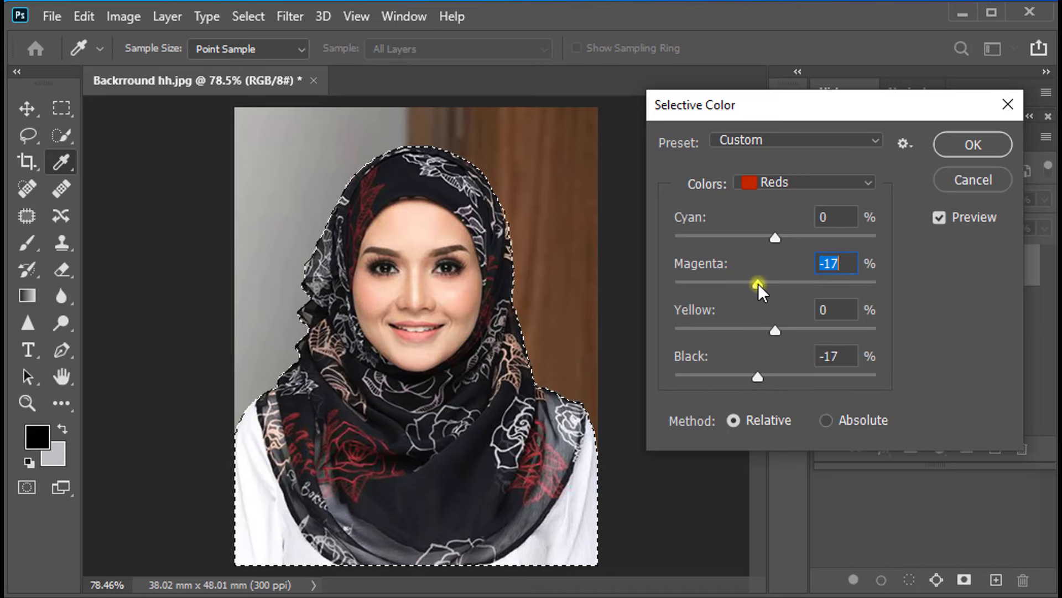
left_click_drag(758, 376, 756, 374)
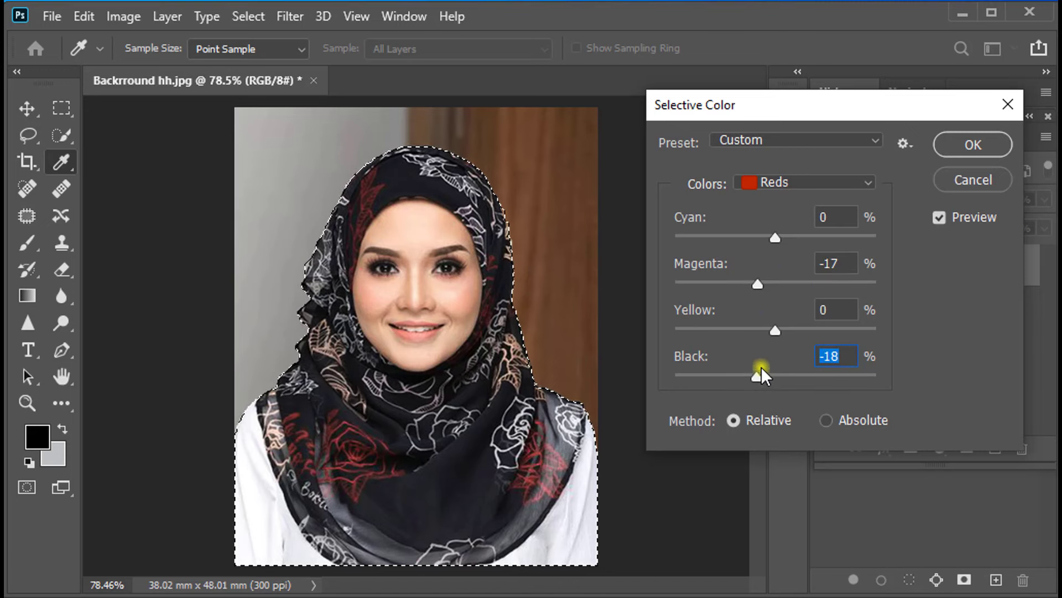
left_click(971, 146)
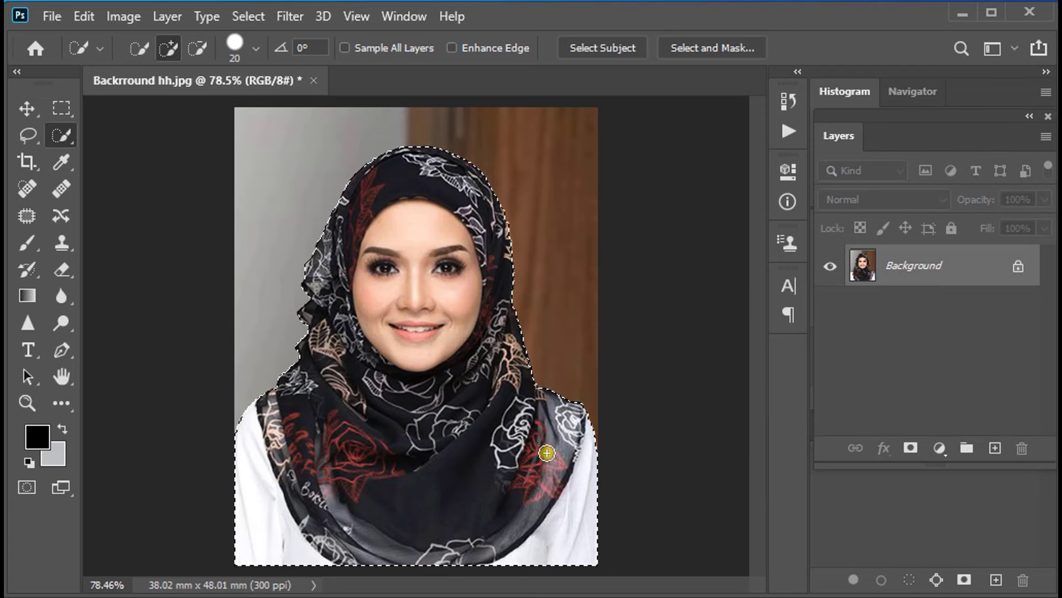
Apply Levels to the woman with black point 12, midtones 1.22 and white 255.
key("ctrl+l")
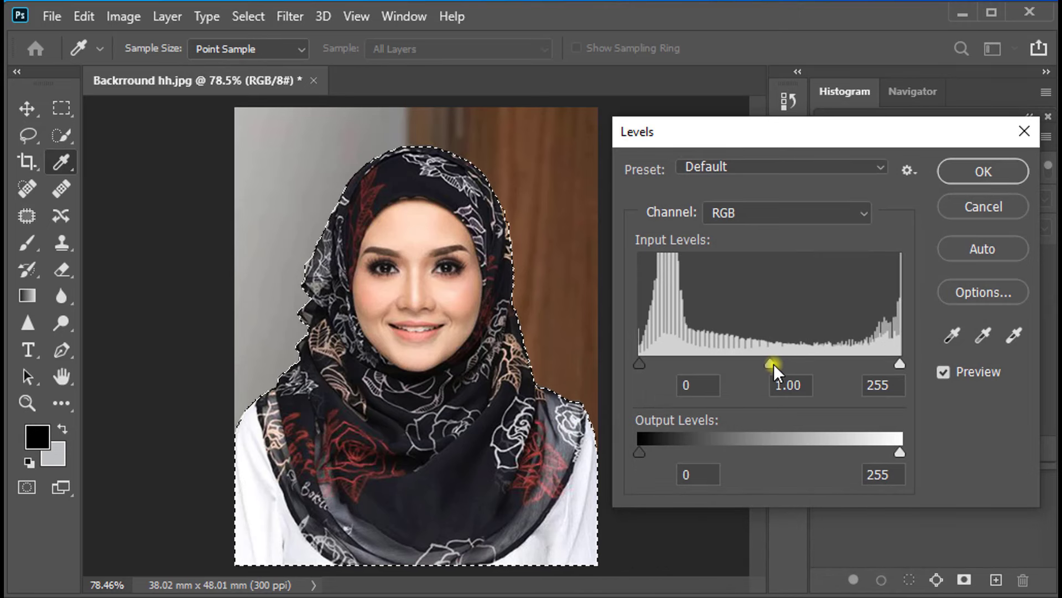
left_click_drag(774, 363, 751, 364)
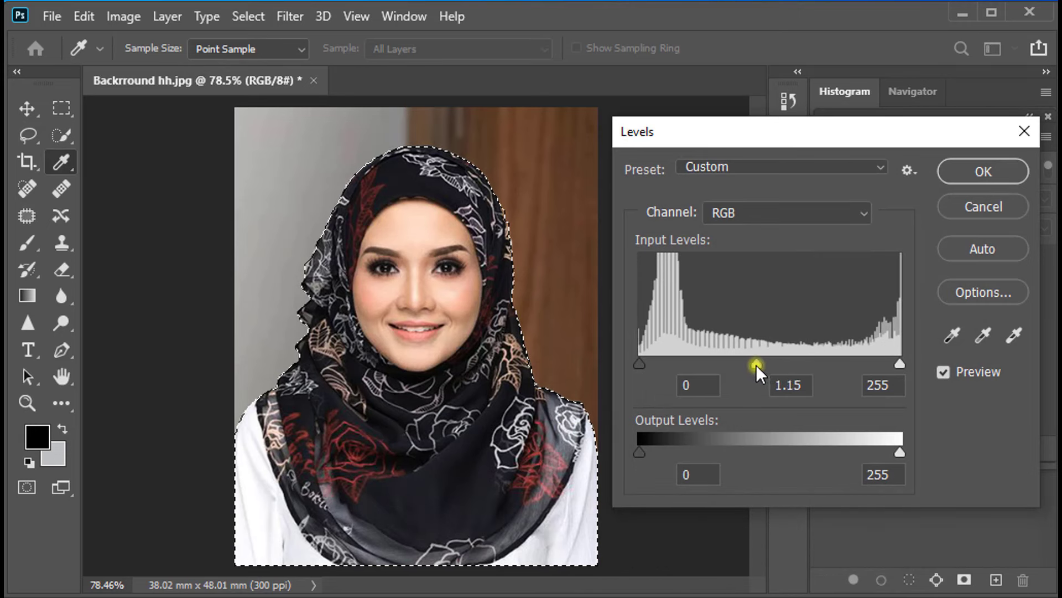
left_click_drag(636, 364, 652, 363)
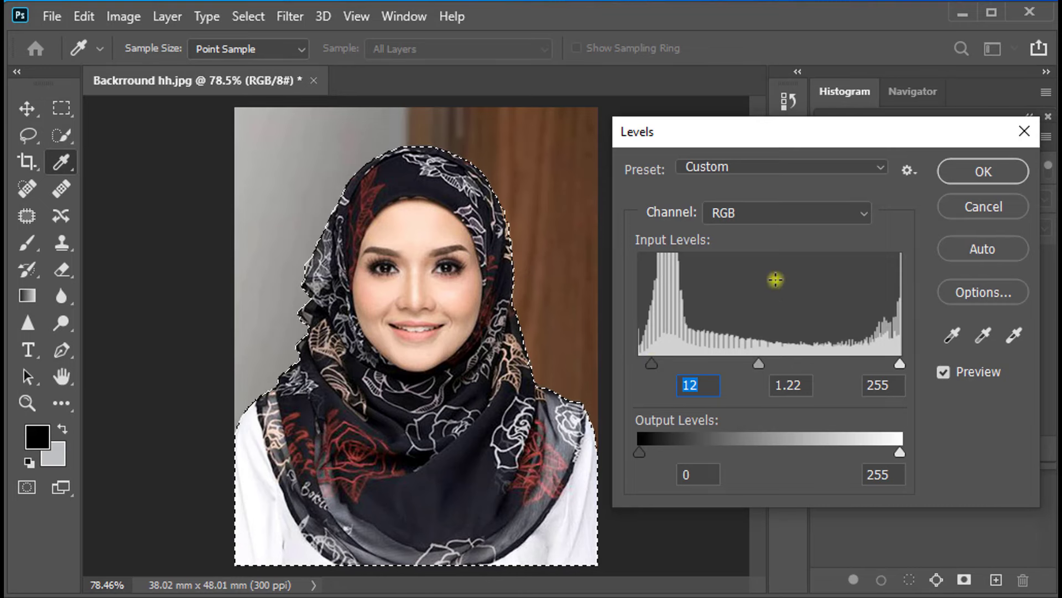
left_click(983, 172)
key("w")
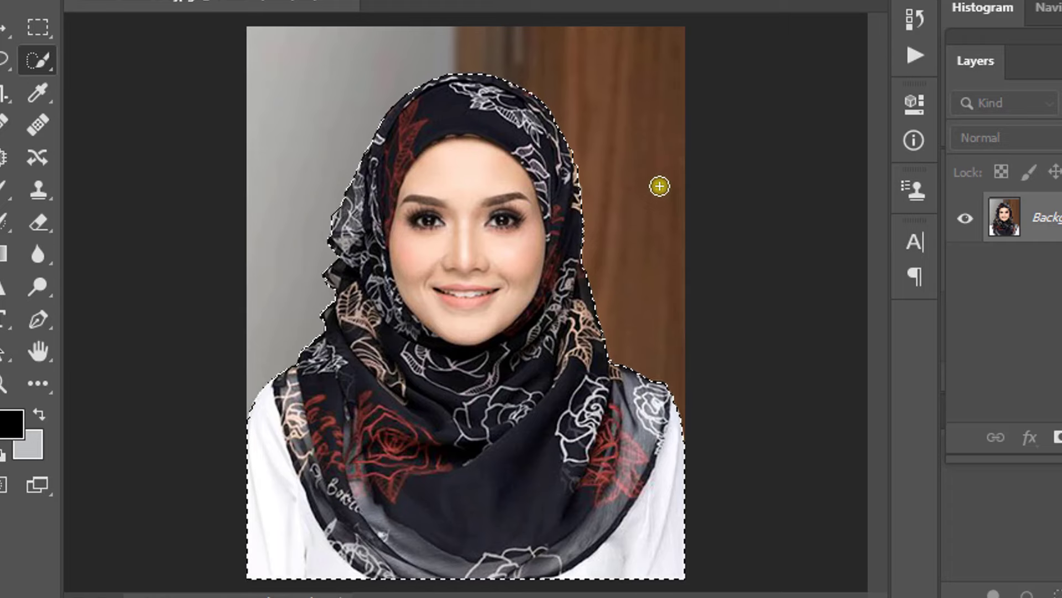
Invert the selection onto the backdrop and set the background colour to blue 0565d2.
key("ctrl+shift+i")
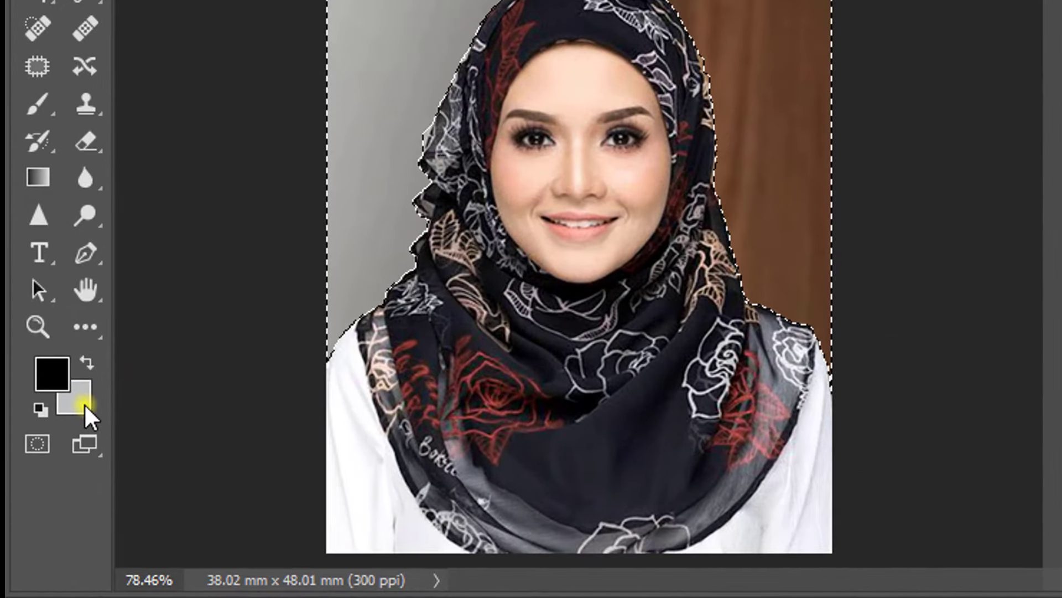
left_click(79, 399)
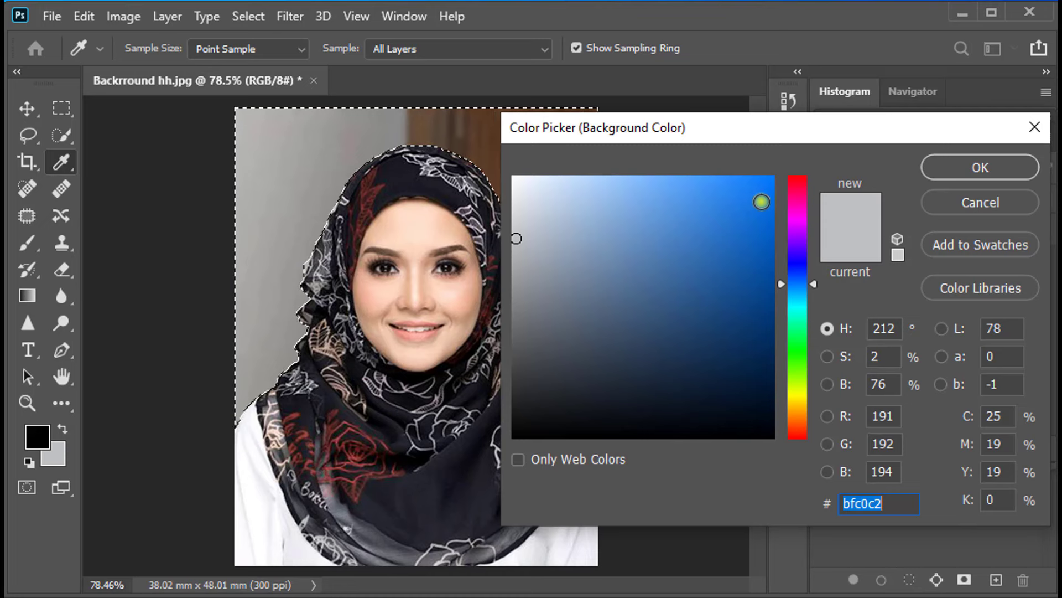
left_click(769, 222)
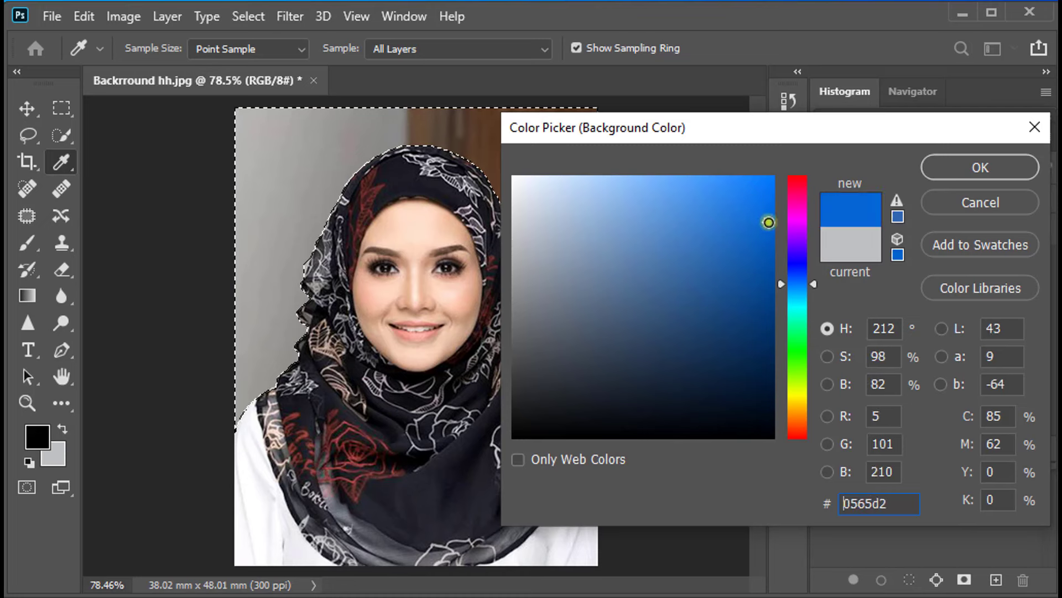
left_click(980, 168)
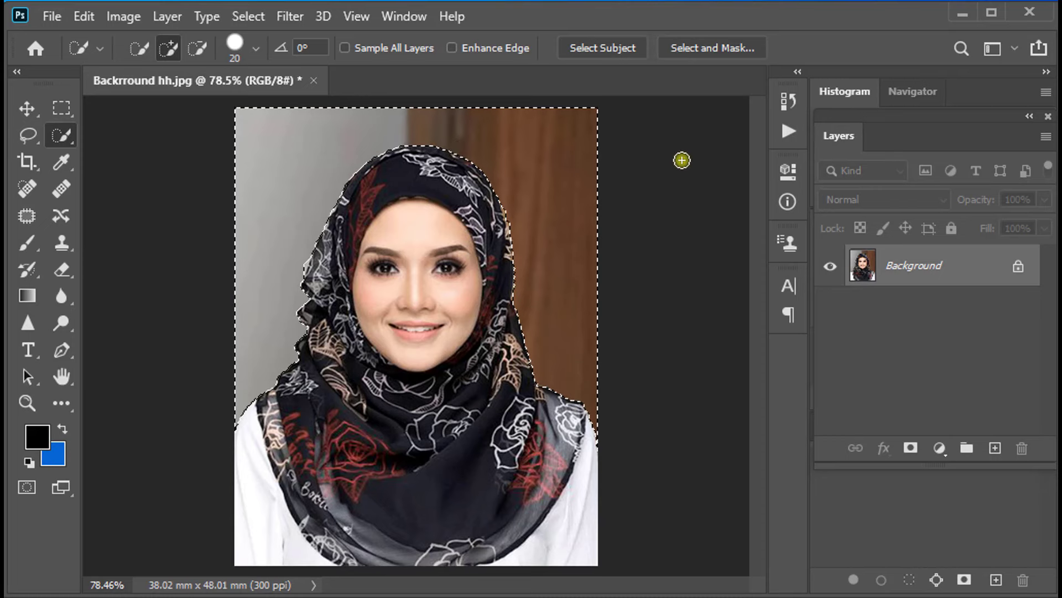
Fill the selected backdrop with solid blue and deselect.
key("ctrl+BackSpace")
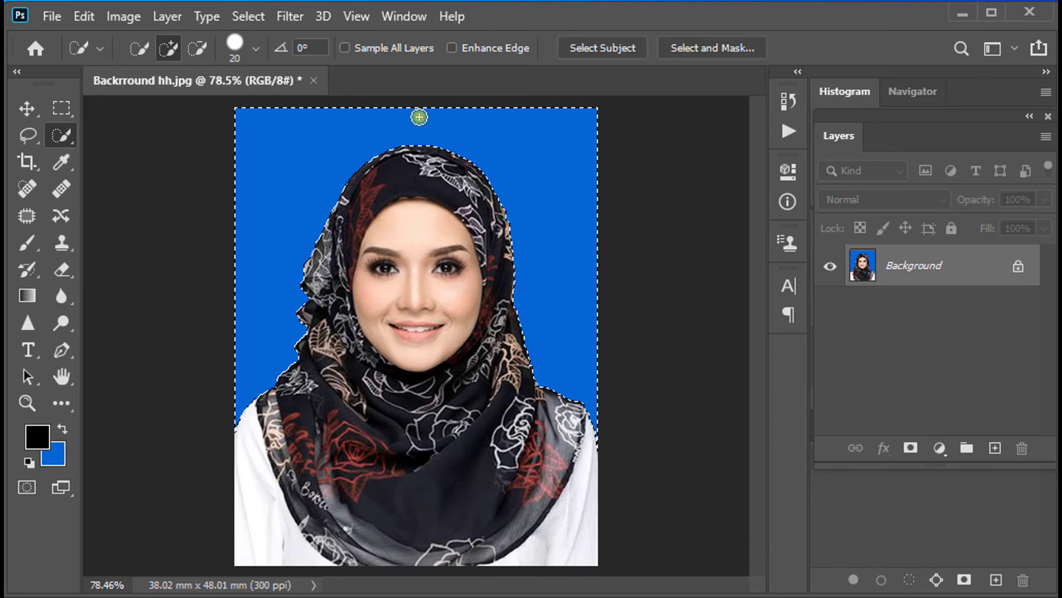
key("ctrl+d")
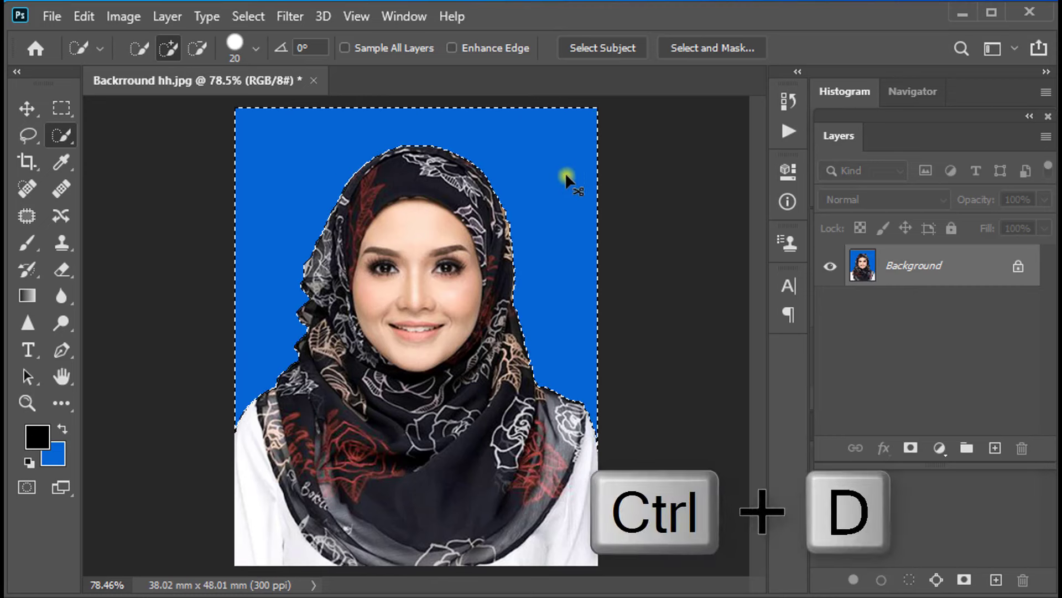
key("ctrl+d")
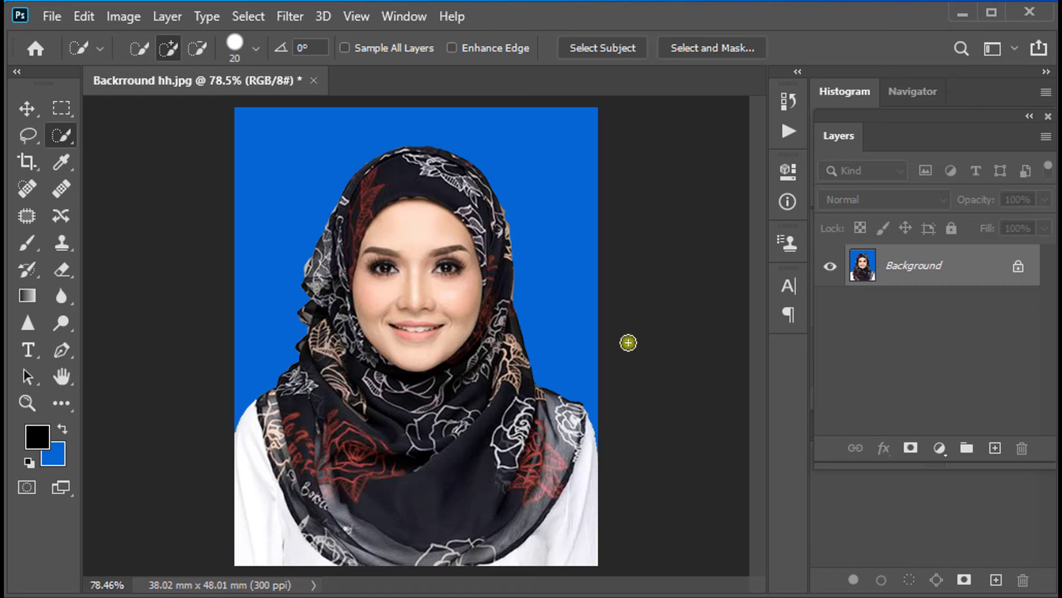
Create a new blank A4 document, 210 × 297 mm at 300 ppi.
key("v")
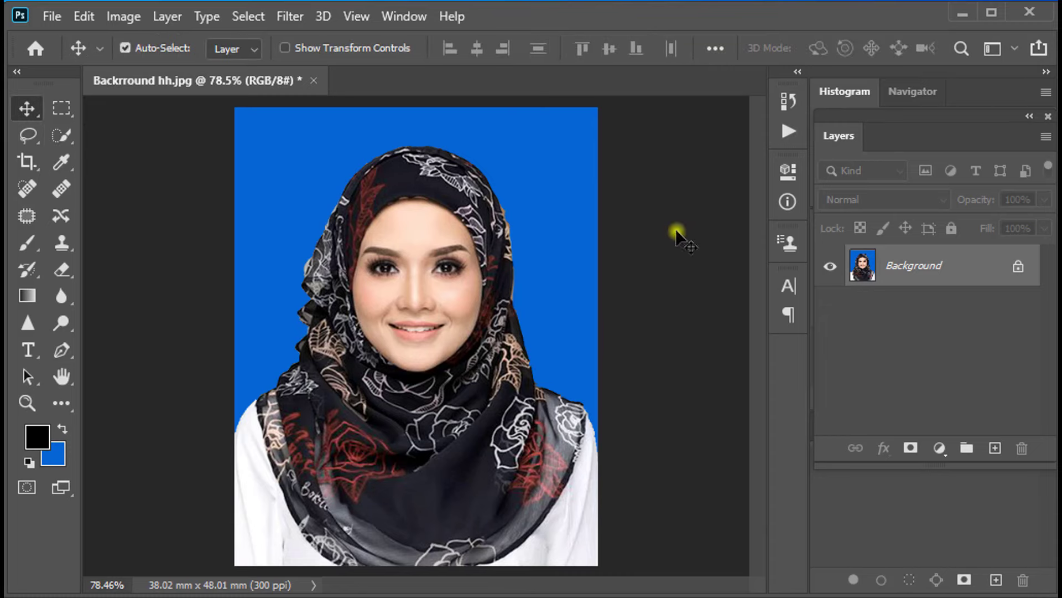
left_click(52, 16)
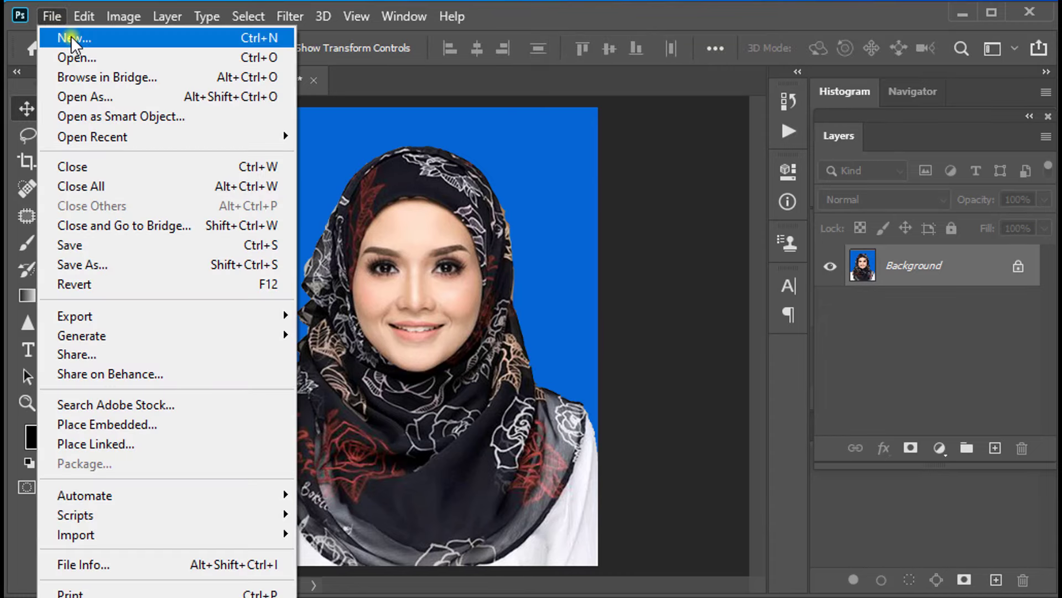
left_click(71, 36)
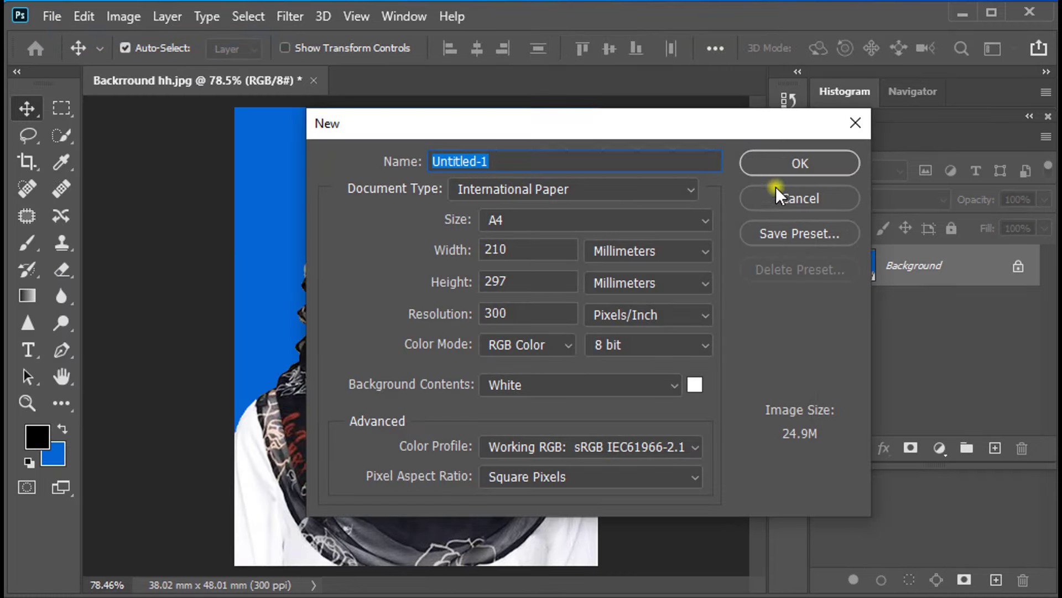
left_click(796, 165)
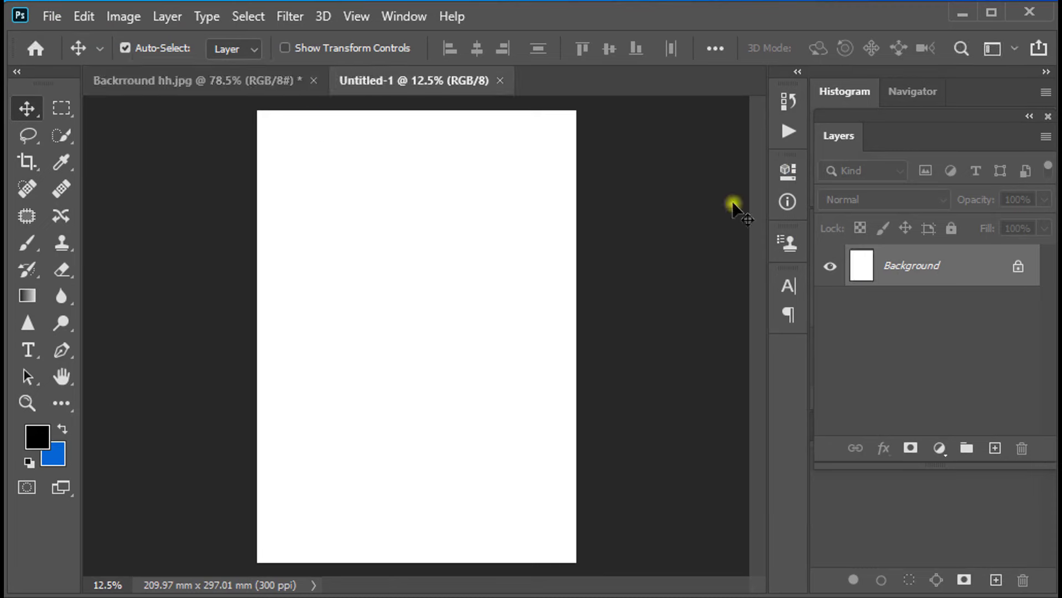
left_click(243, 83)
Bring the passport photo onto the A4 page and merge four copies into one row.
mouse_move(402, 234)
left_mouse_down()
mouse_move(403, 202)
mouse_move(343, 166)
left_mouse_up()
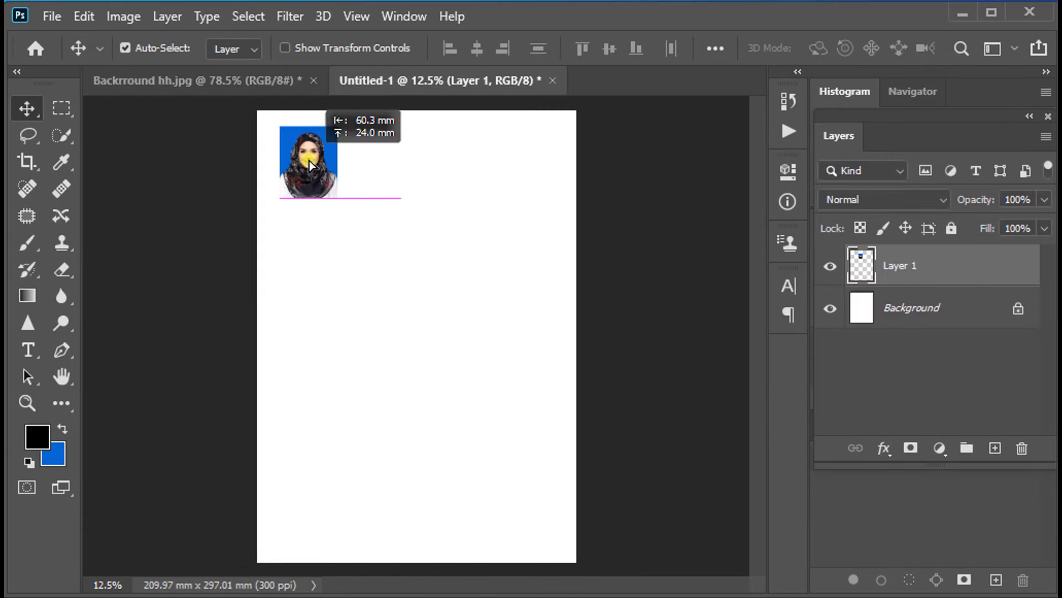
key("ctrl+plus")
key("ctrl+plus")
left_click_drag(171, 199, 564, 213)
key("ctrl+e")
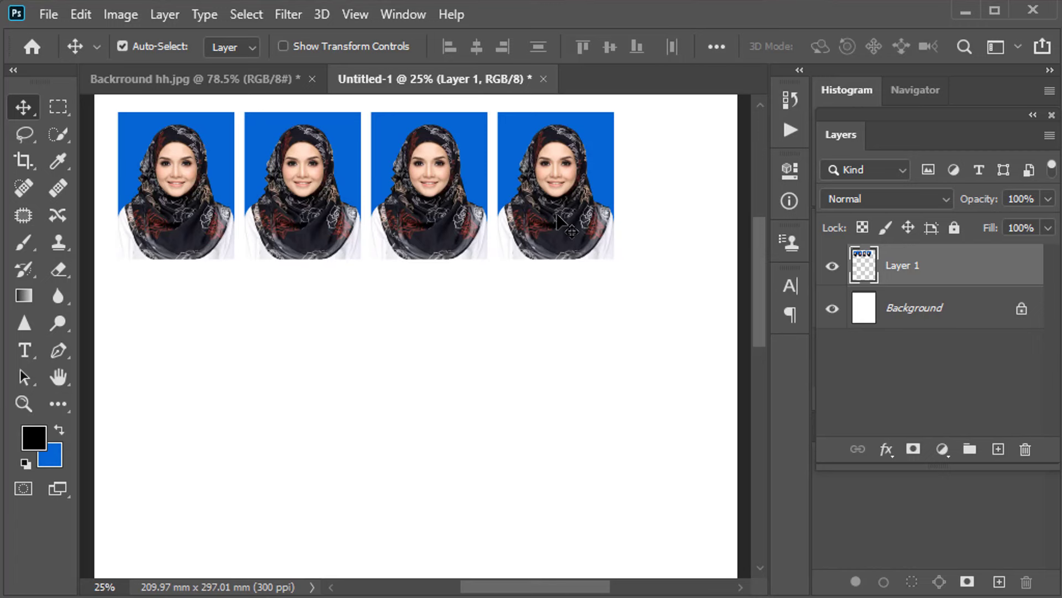
Centre the photo row and duplicate it downward to make three rows of four.
left_click_drag(557, 217, 607, 217)
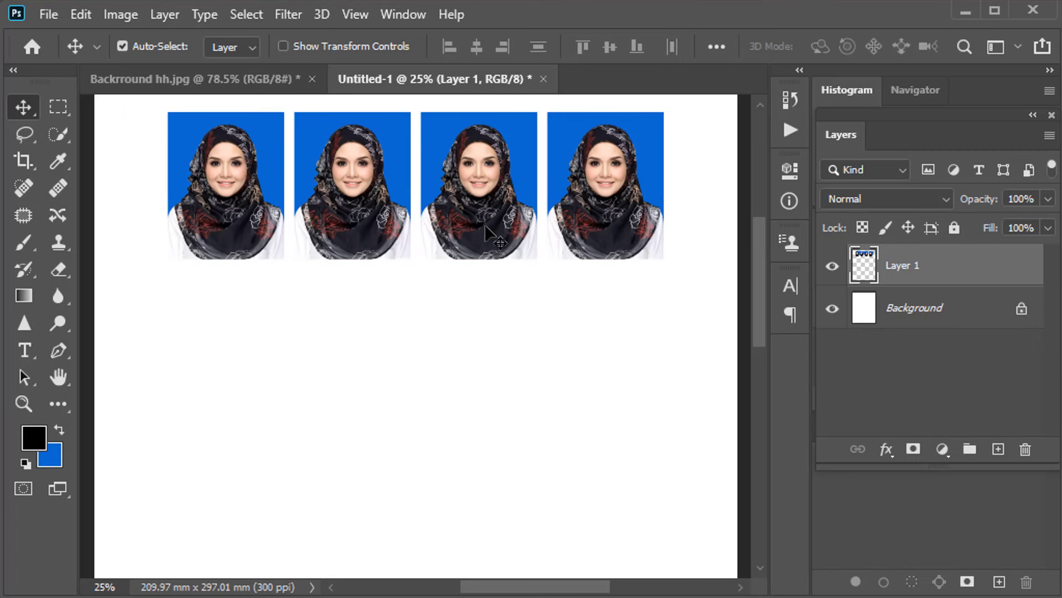
mouse_move(480, 236)
left_mouse_down()
mouse_move(605, 372)
mouse_move(593, 531)
left_mouse_up()
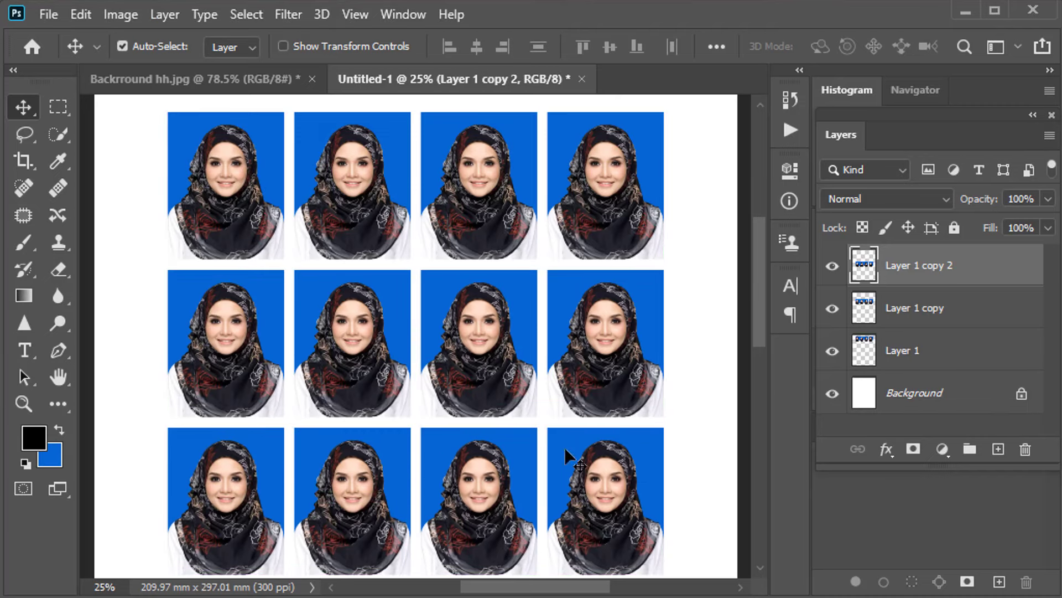
scroll(564, 412, "down", 1)
scroll(564, 412, "up", 2)
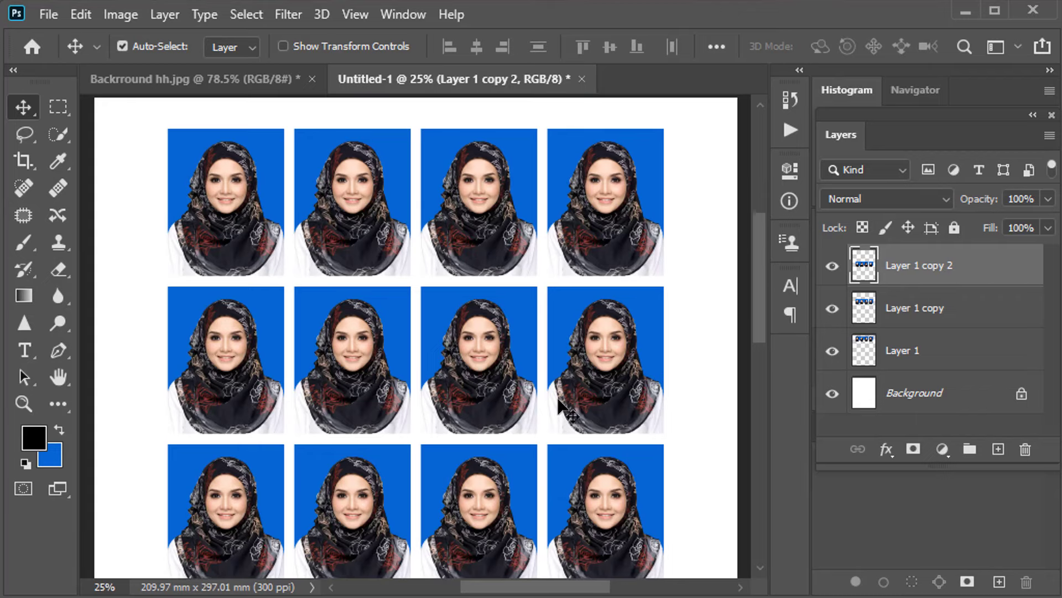